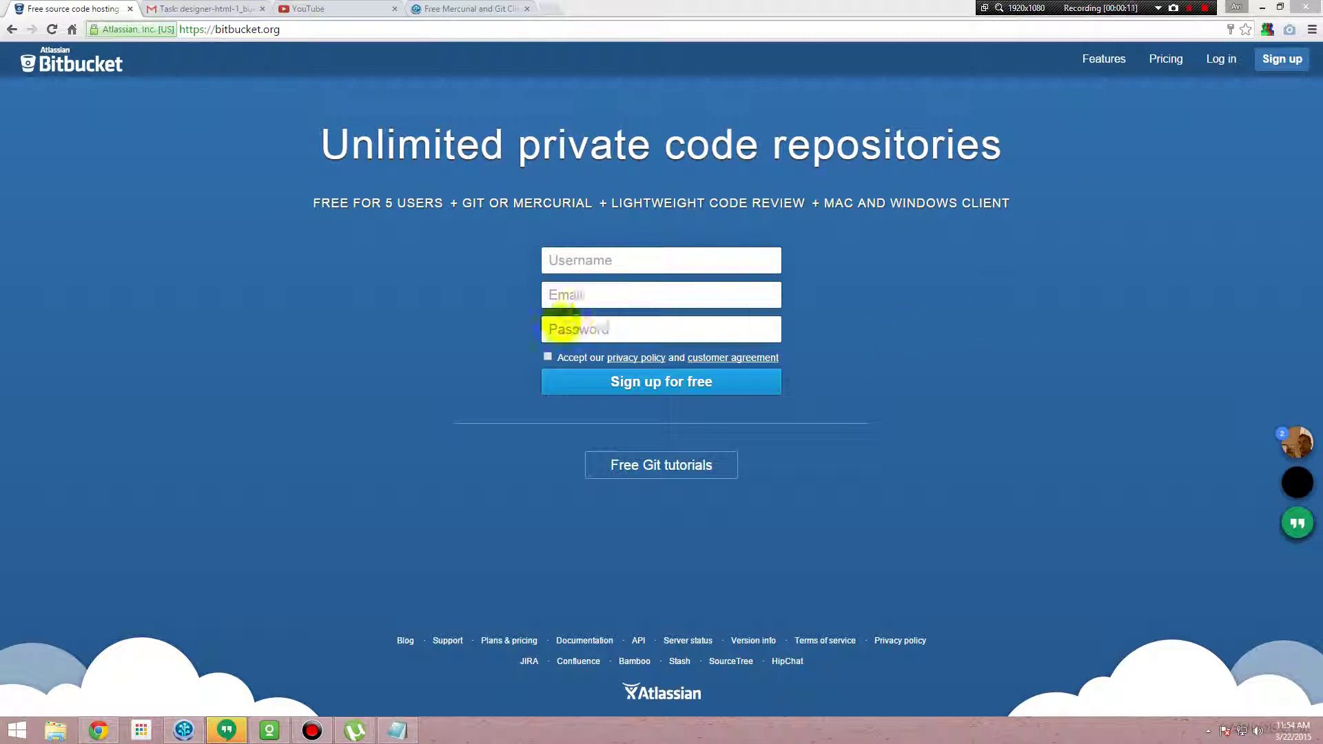
Step: Log in to Bitbucket with the saved account credentials
click(546, 260)
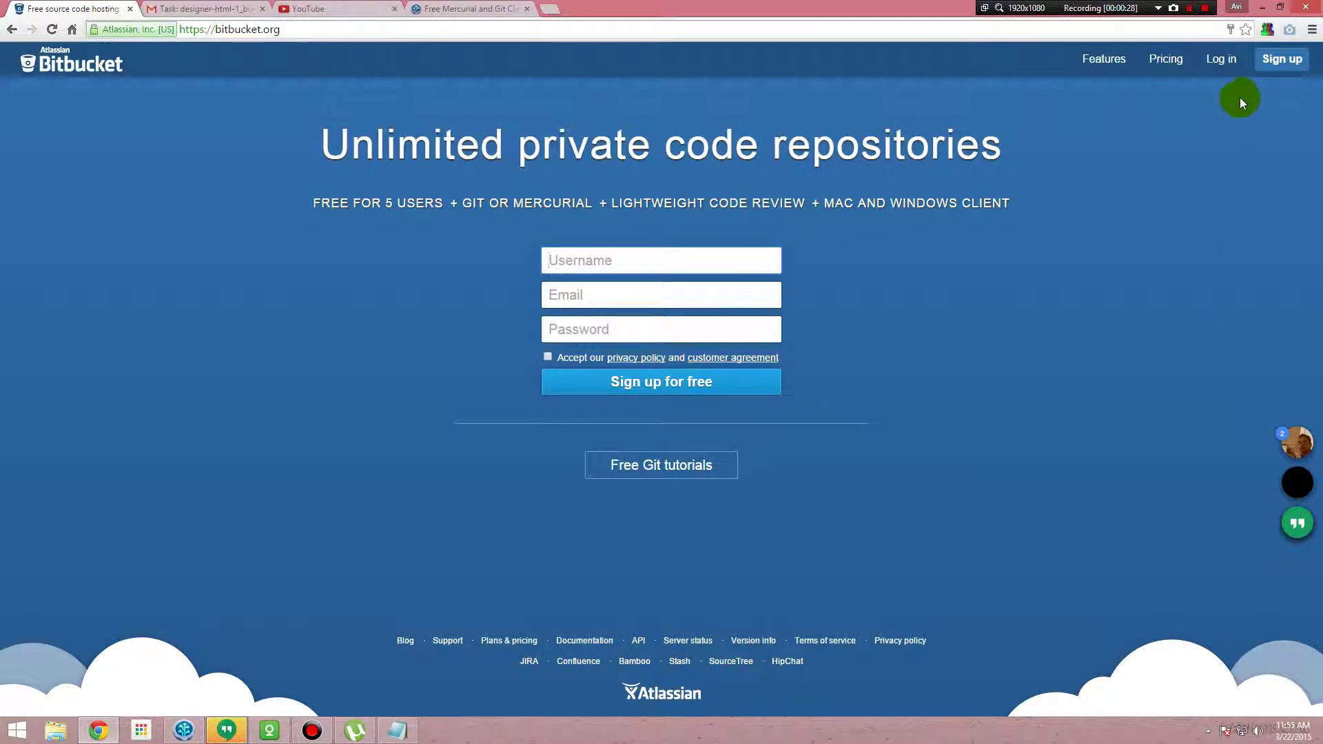
click(1228, 75)
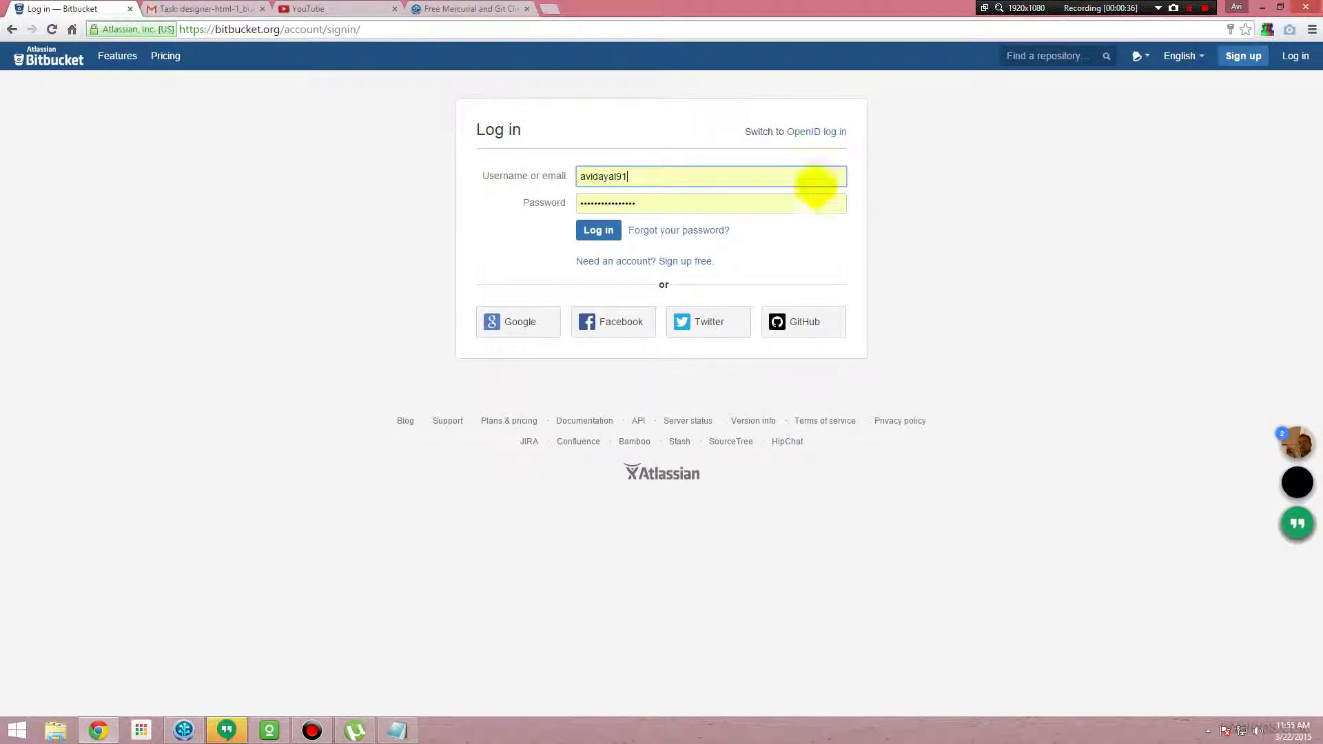
click(598, 230)
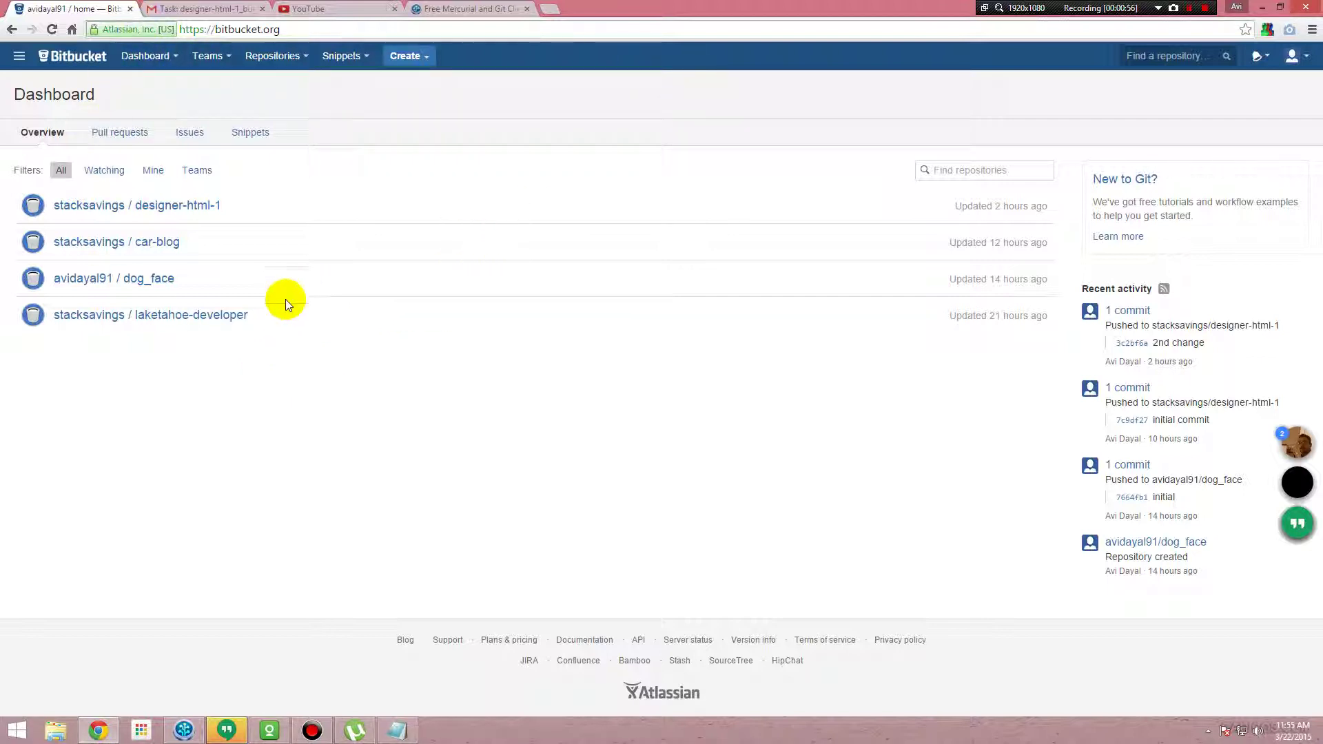
Step: View the laketahoe-developer repository, return to the dashboard, and open the stacksavings / designer-html-1 repository
click(113, 313)
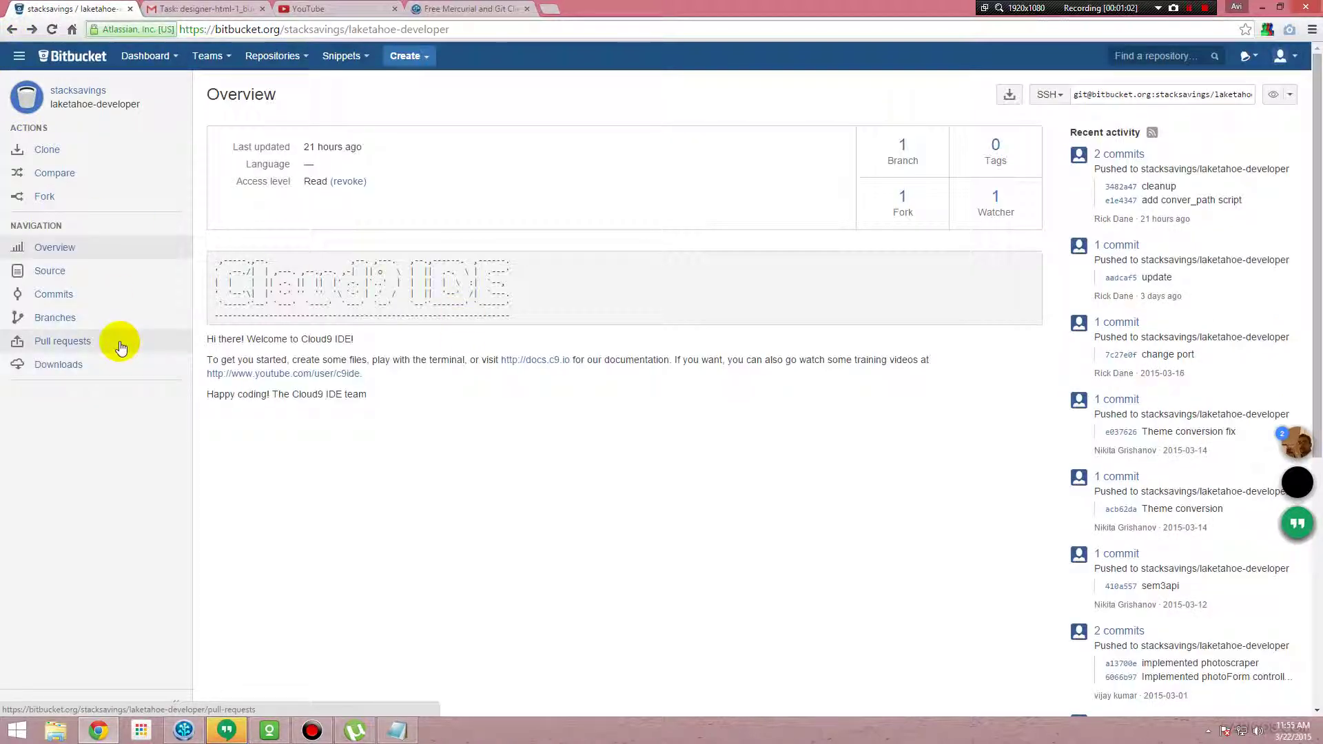
key(alt+Left)
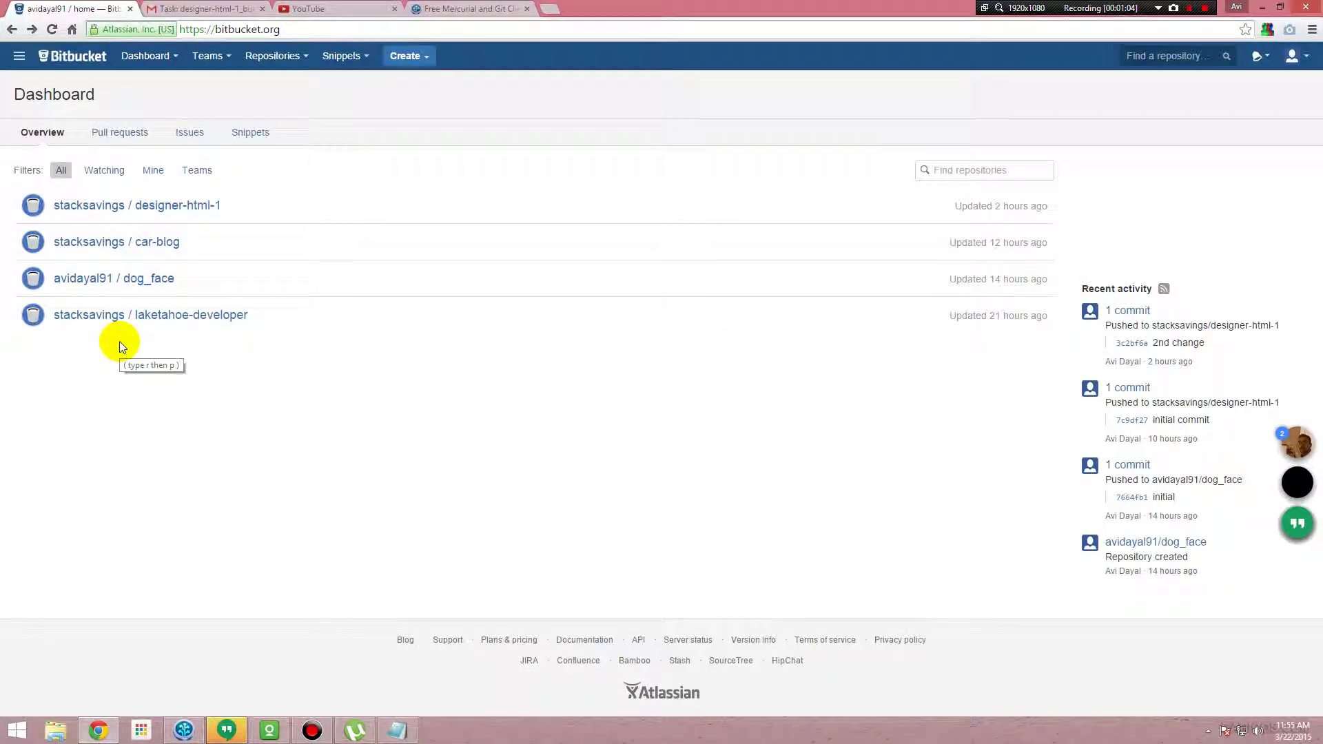
click(122, 210)
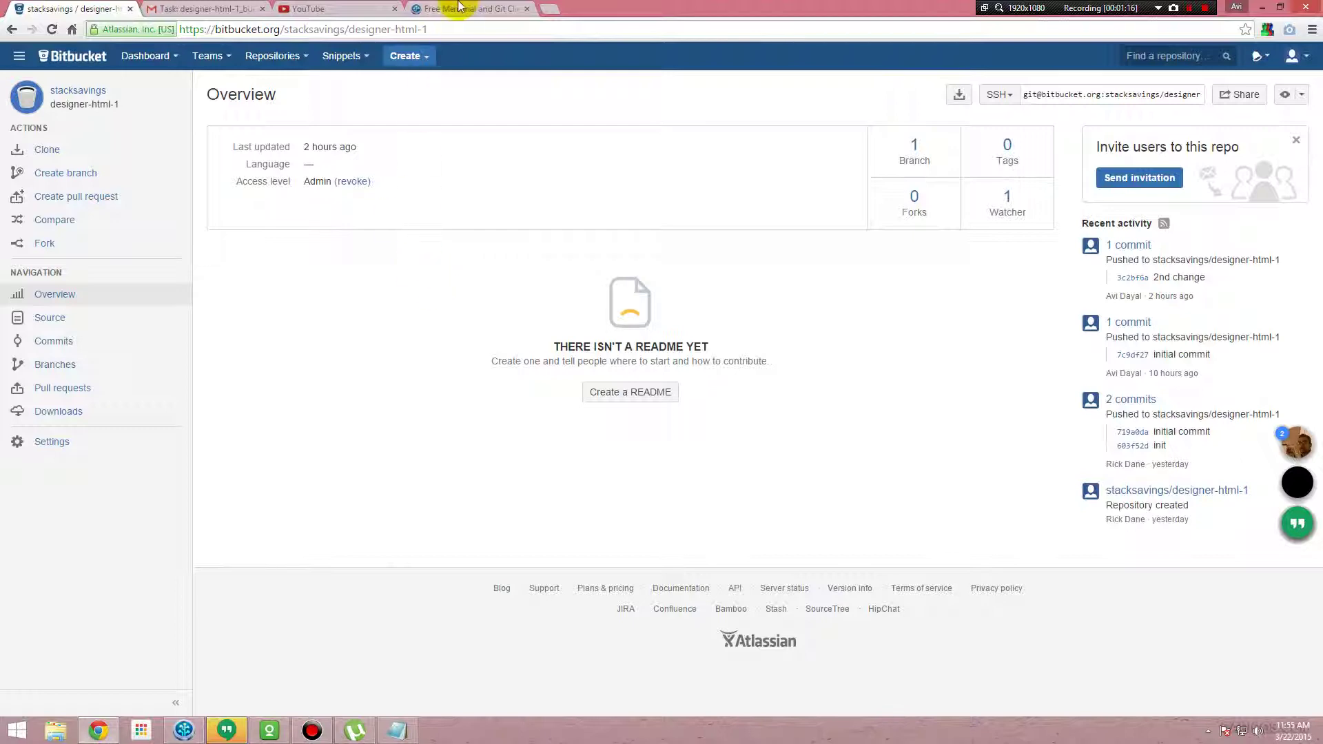
Step: Show the SourceTree download page at sourcetreeapp.com and switch to the installed SourceTree application
click(488, 8)
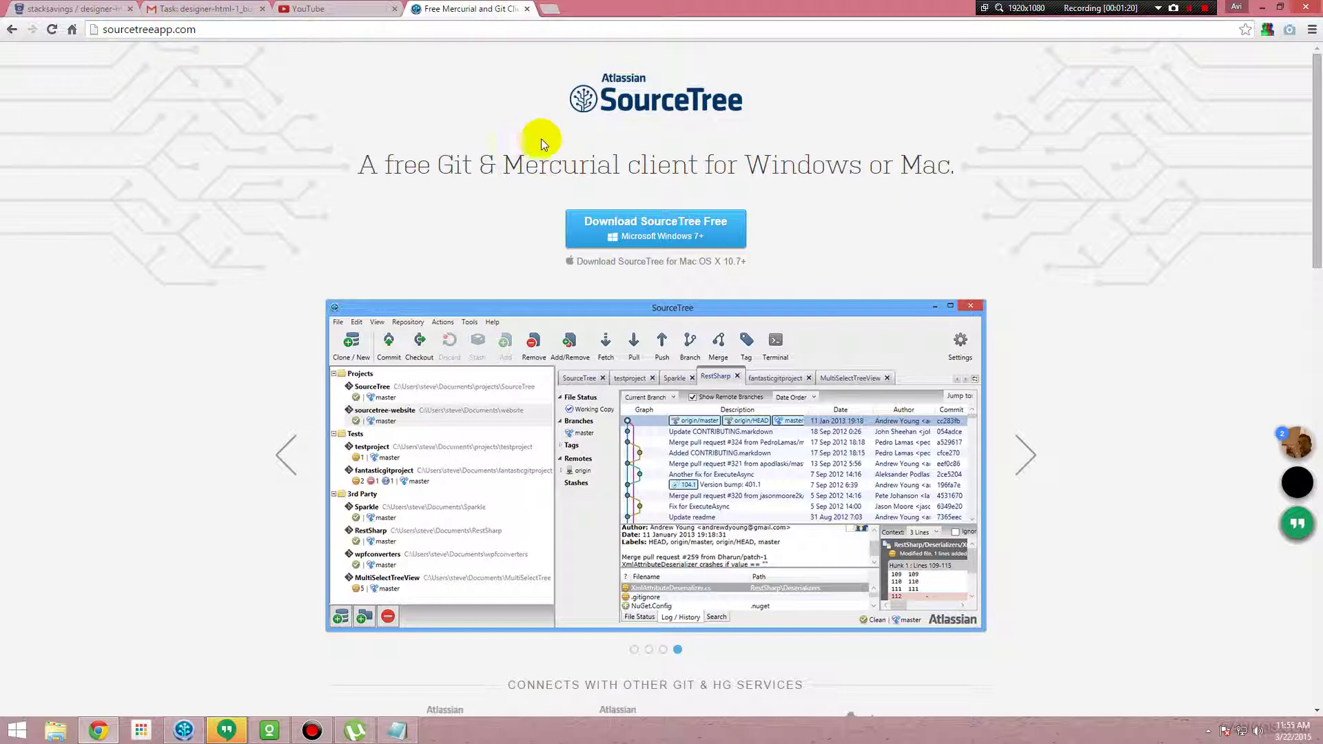
click(215, 29)
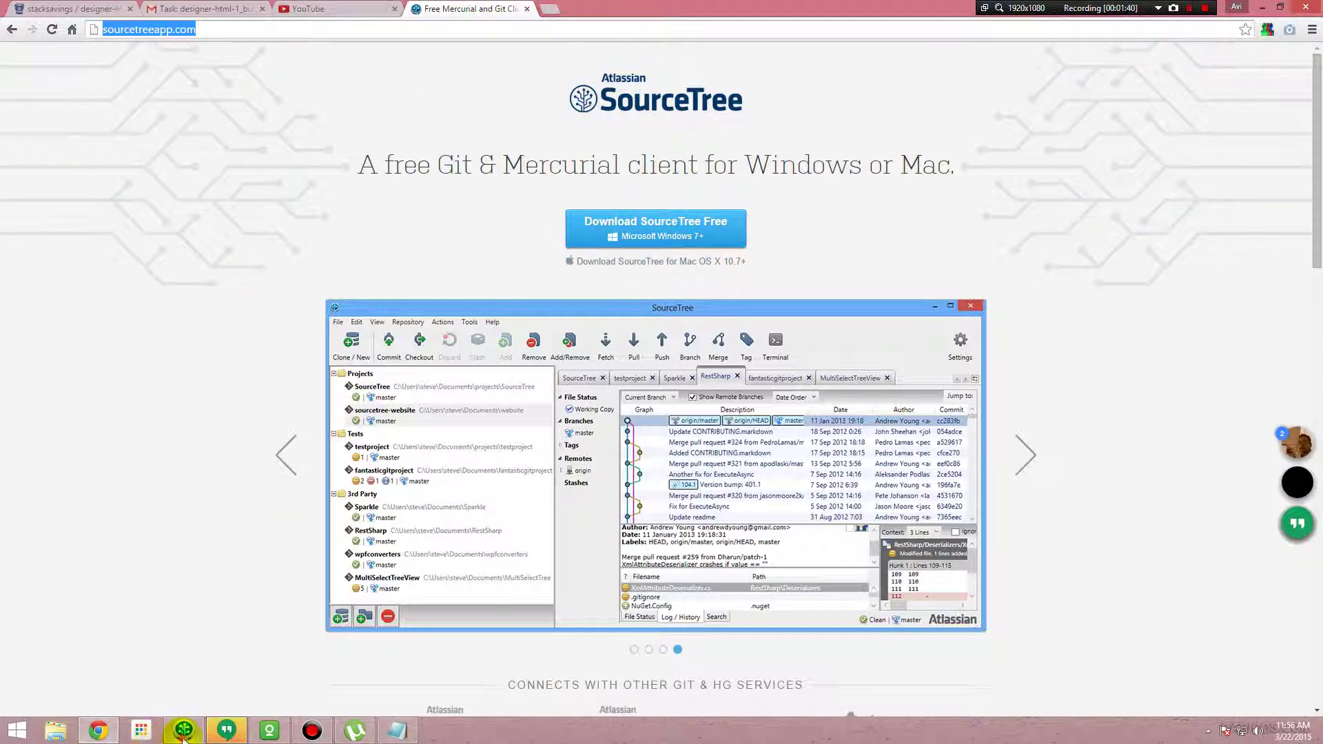
click(183, 730)
mouse_move(693, 150)
mouse_down()
mouse_move(714, 58)
mouse_move(711, 156)
mouse_up()
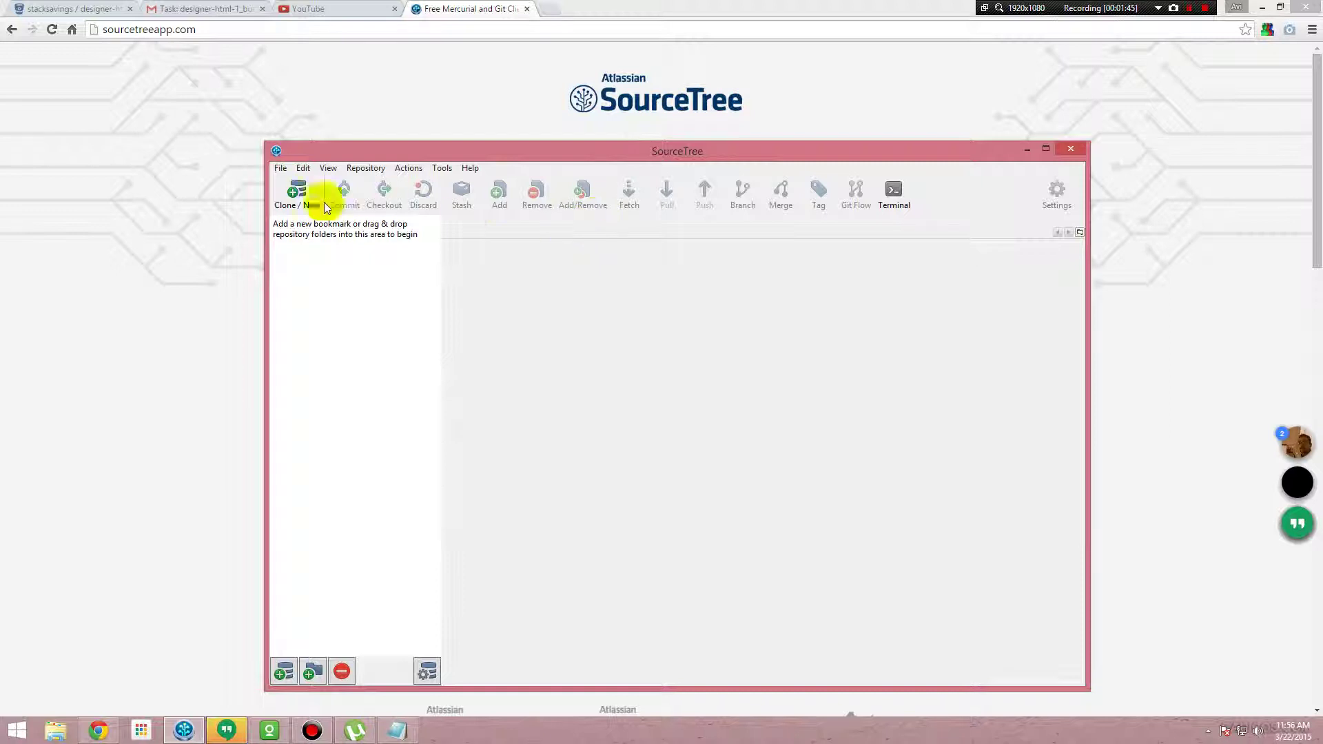
Step: Check the SourceTree registration details, close them, and move the SourceTree window aside
click(281, 167)
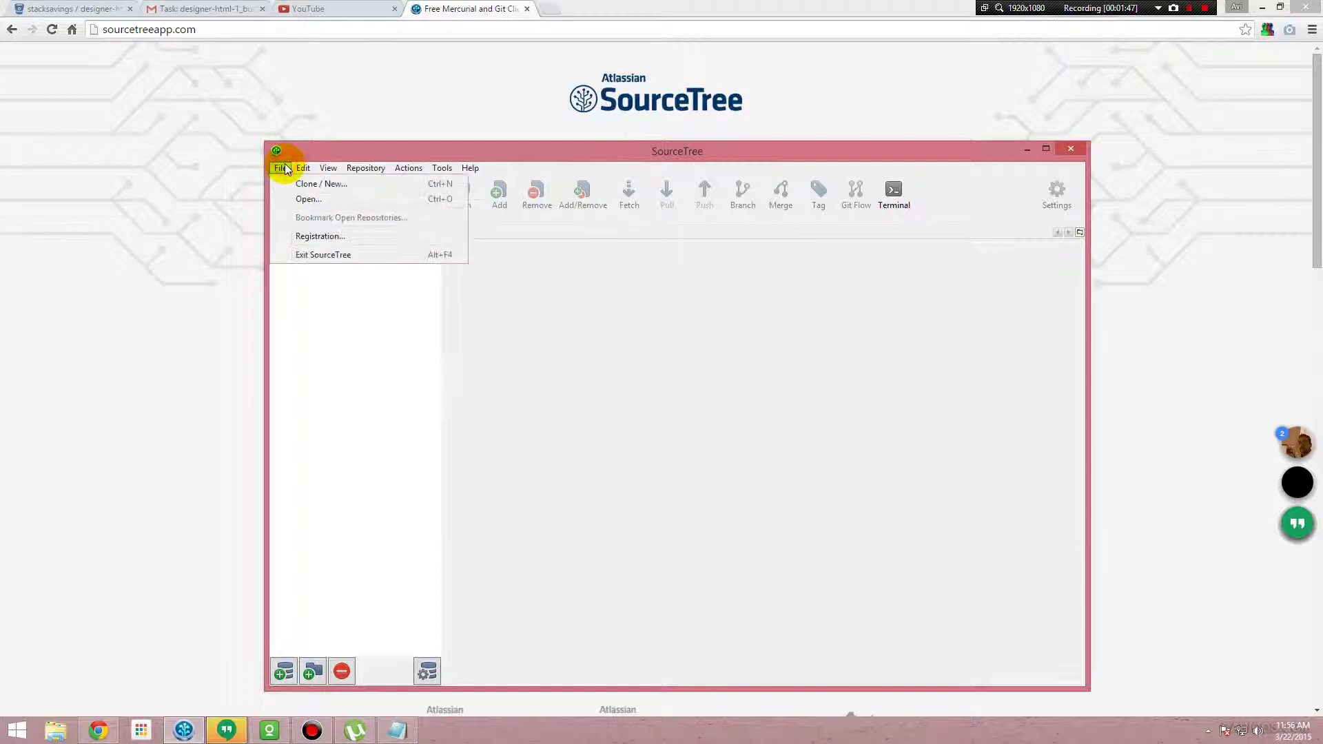
click(331, 235)
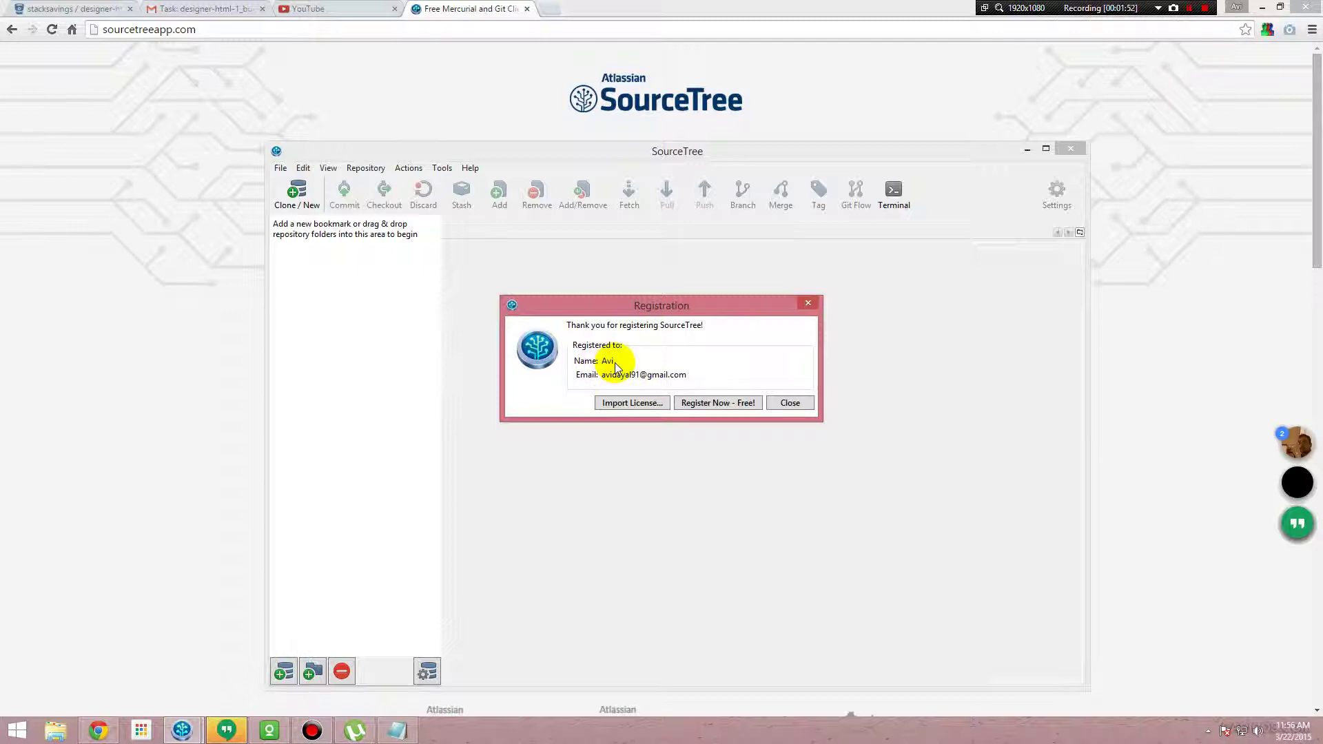
click(784, 405)
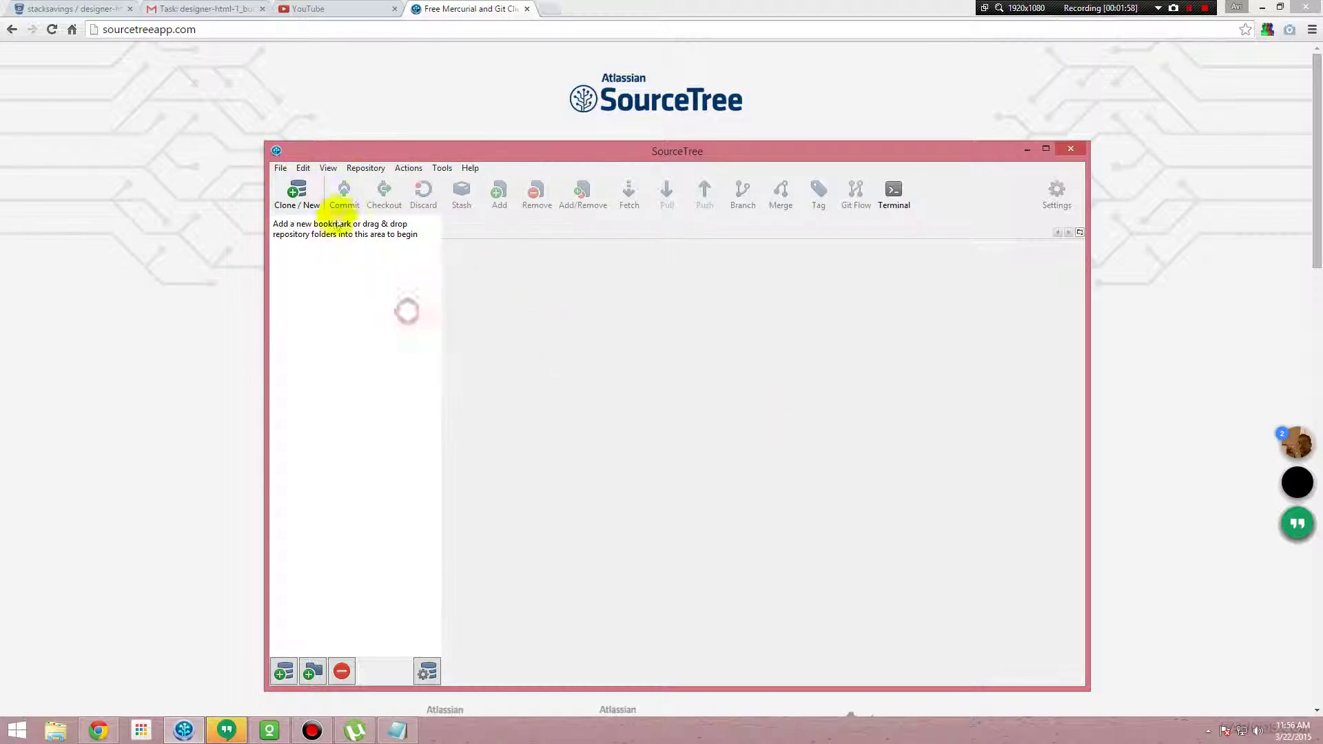
click(282, 168)
click(343, 384)
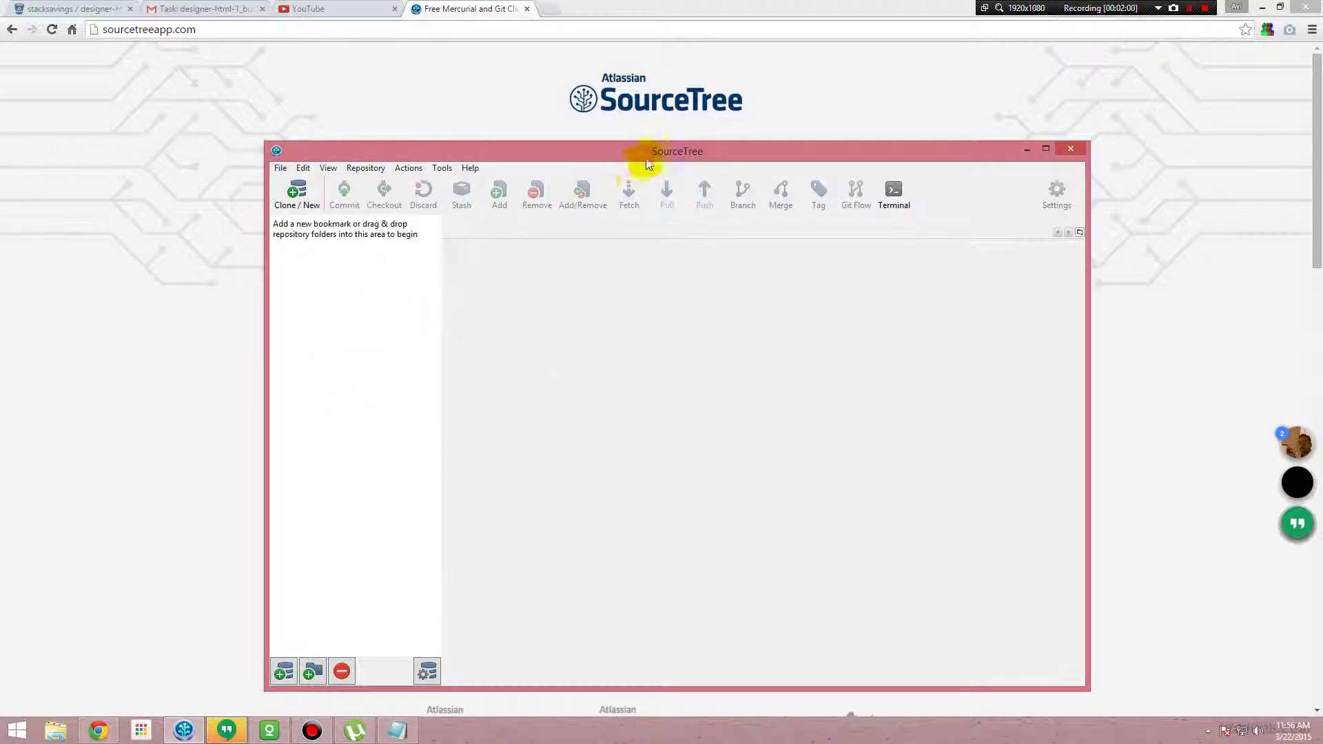
drag(635, 157, 770, 134)
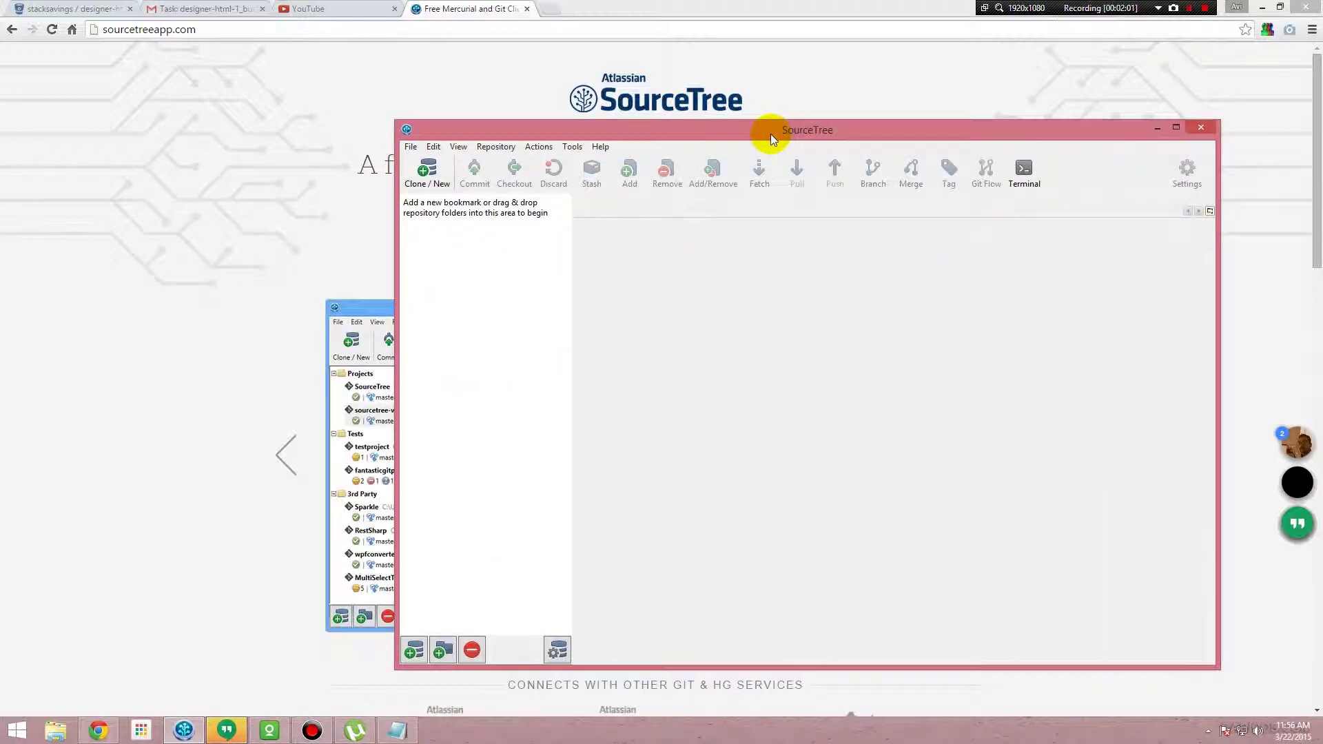
Step: Switch to Bitbucket, open the account management settings, and return to the dashboard
click(62, 9)
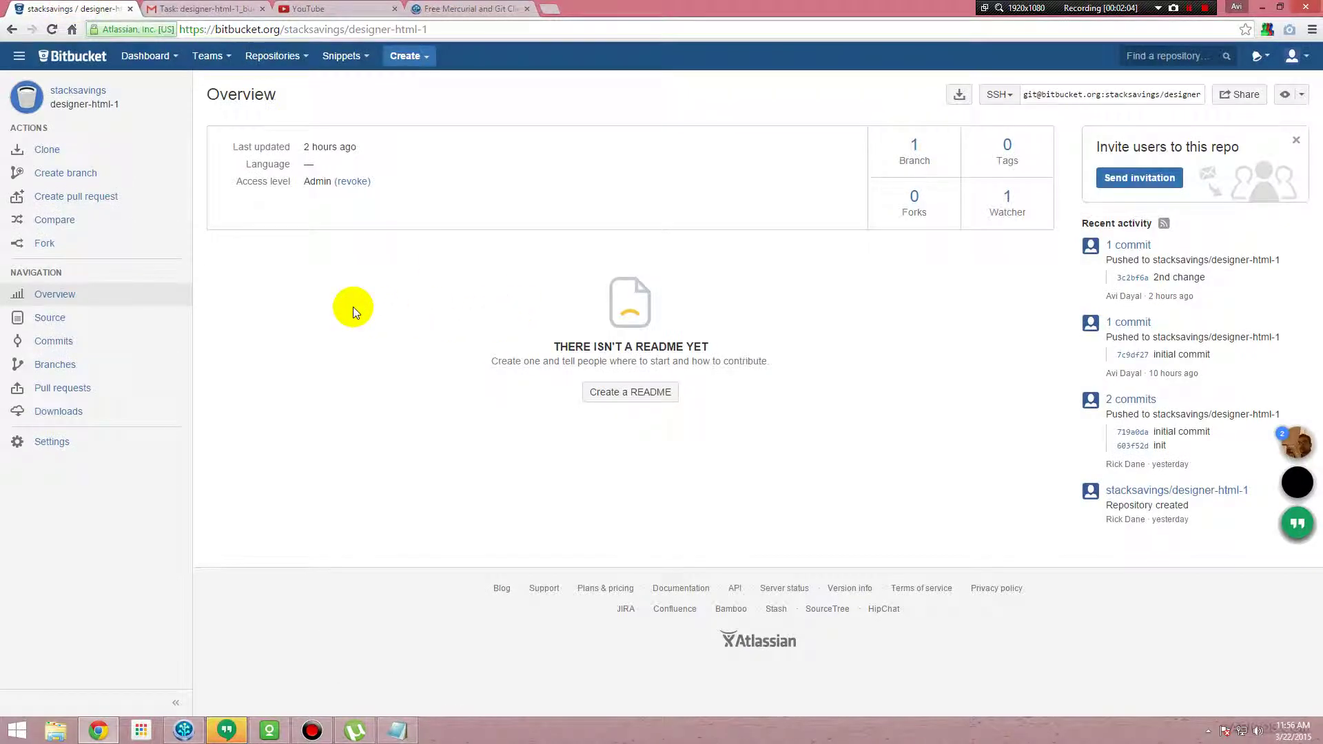
click(1303, 56)
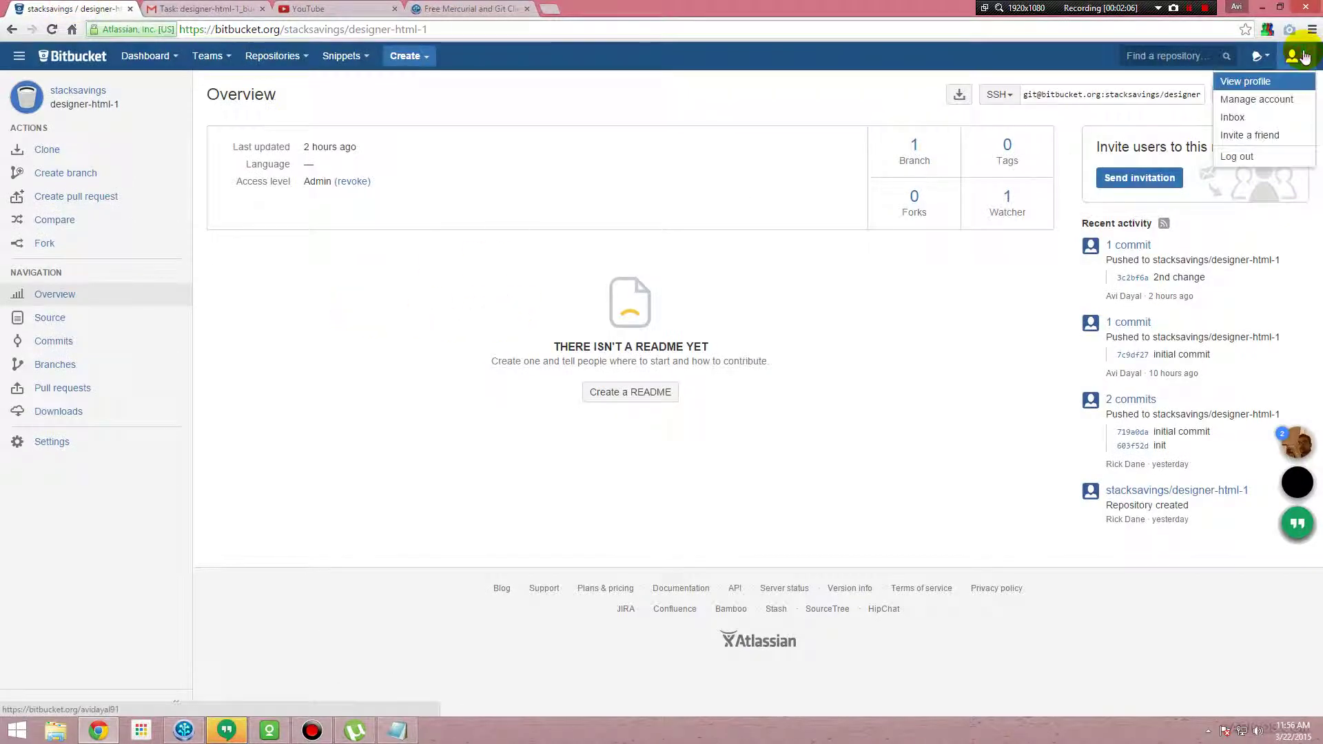
click(1260, 101)
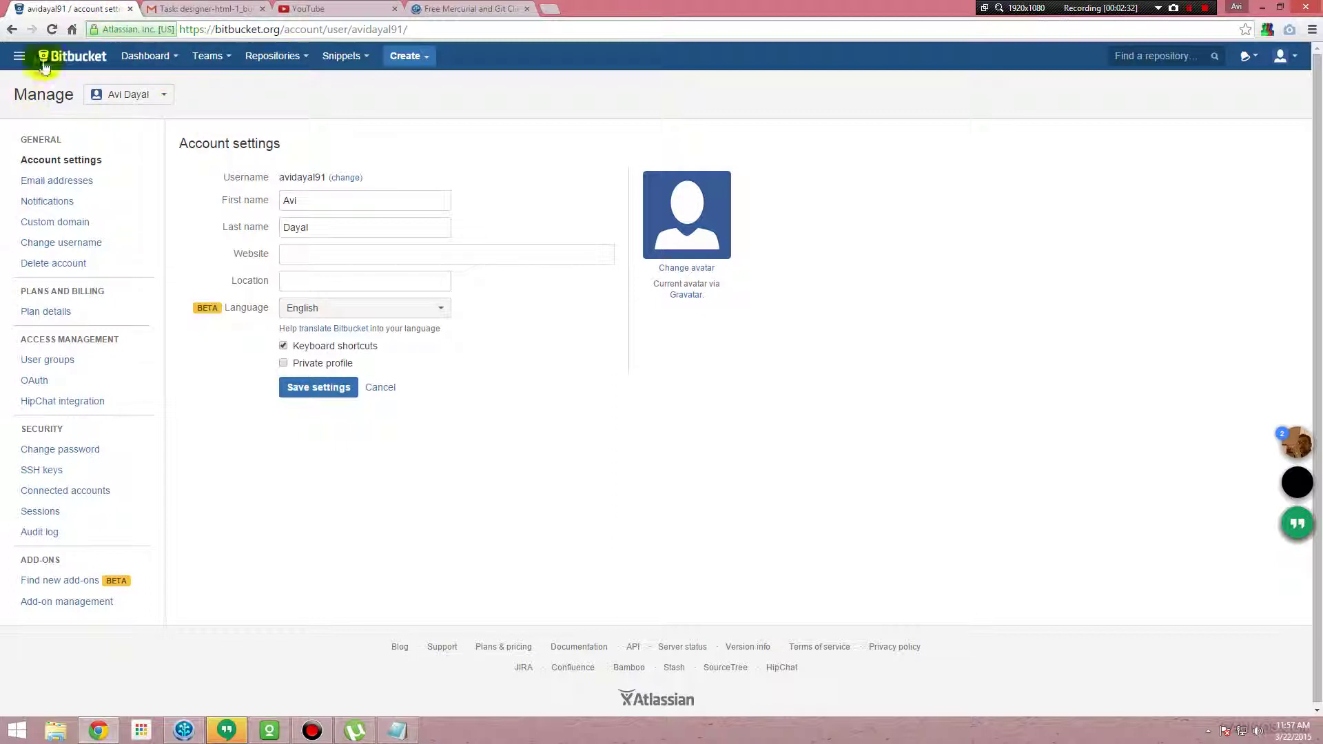
click(12, 29)
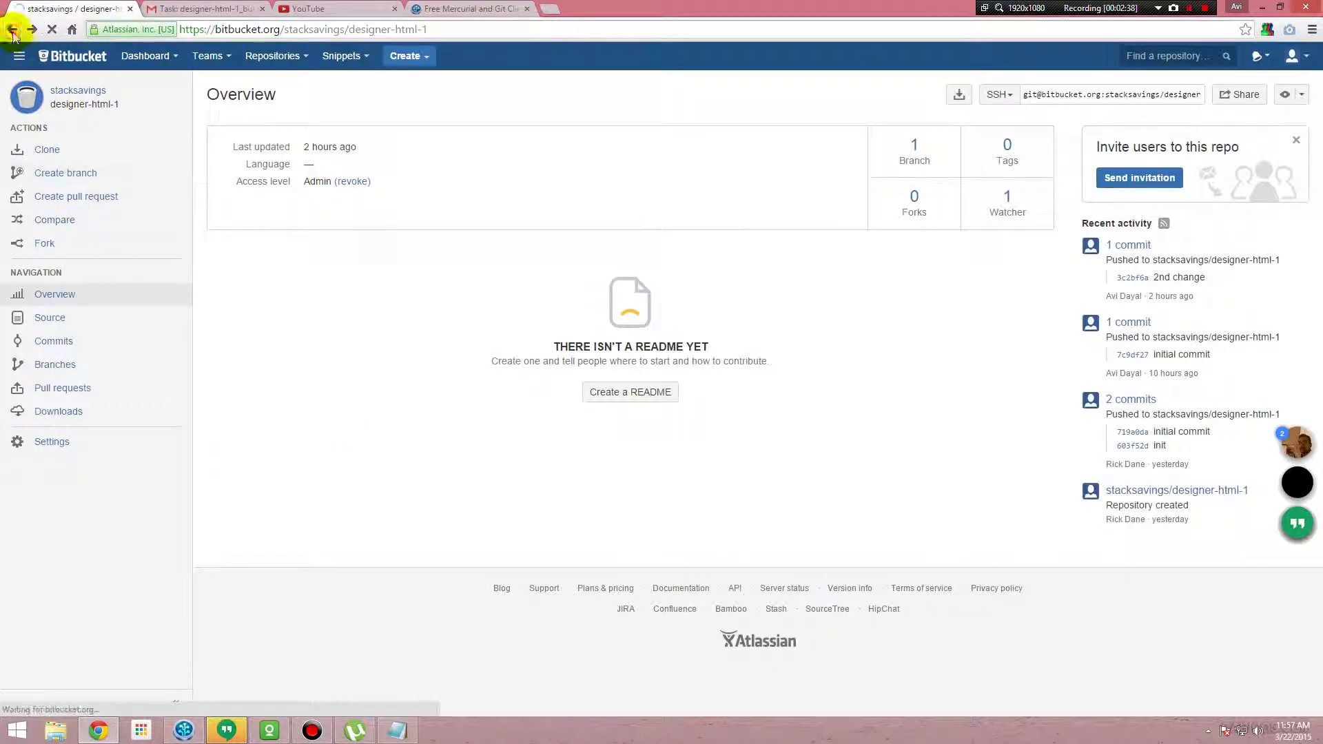
key(alt+Left)
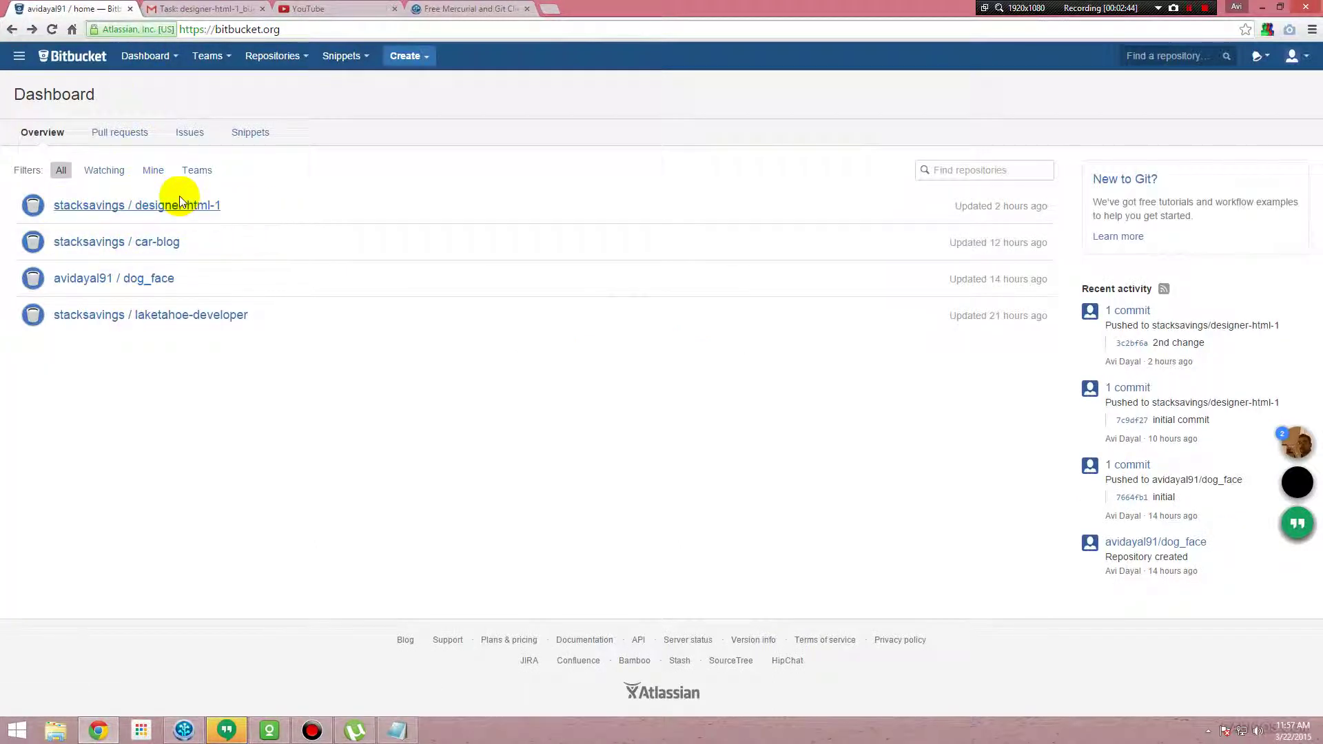
click(1295, 58)
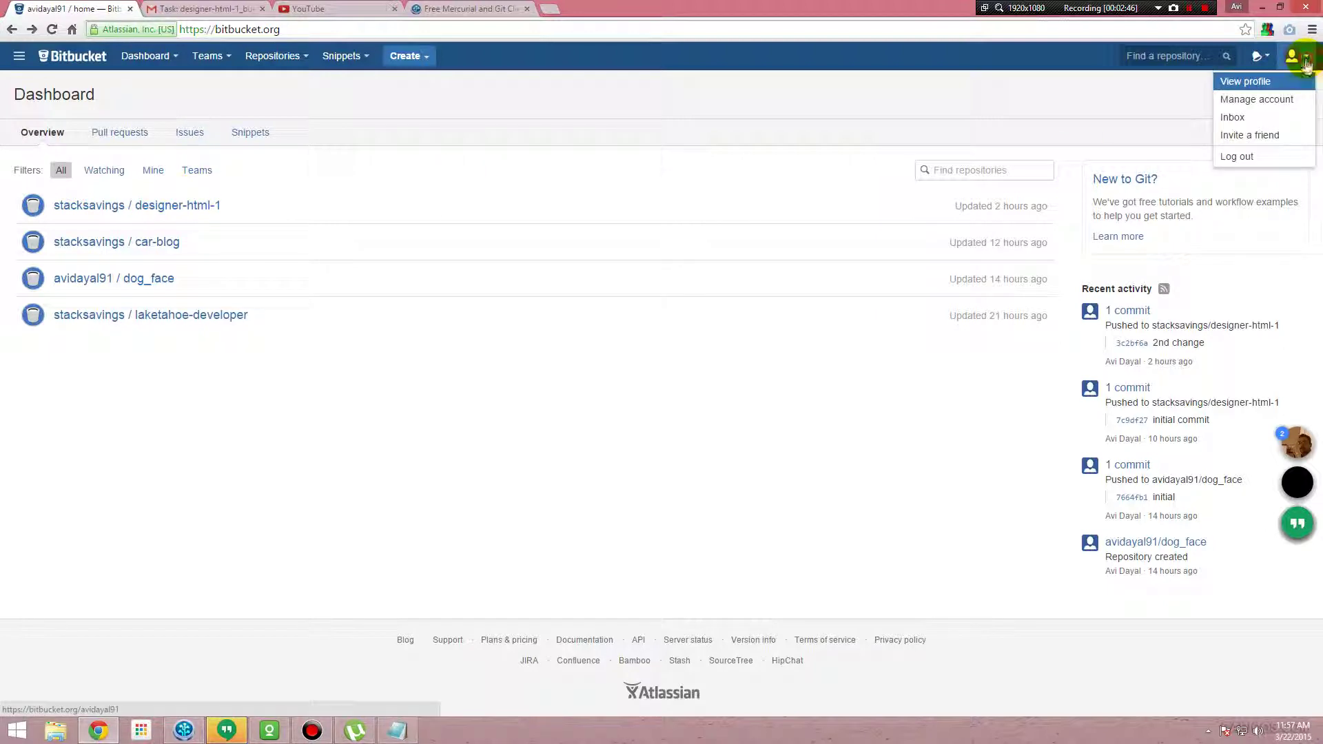
click(1263, 103)
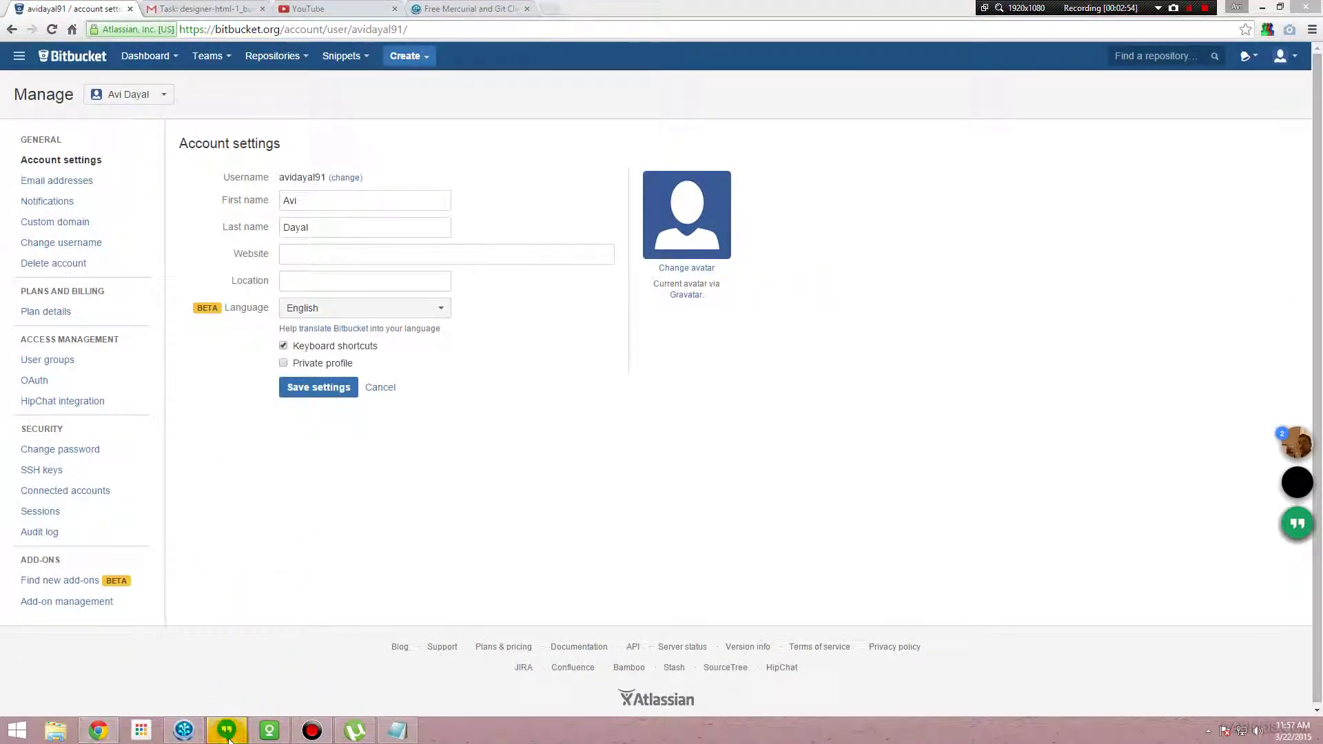
click(181, 733)
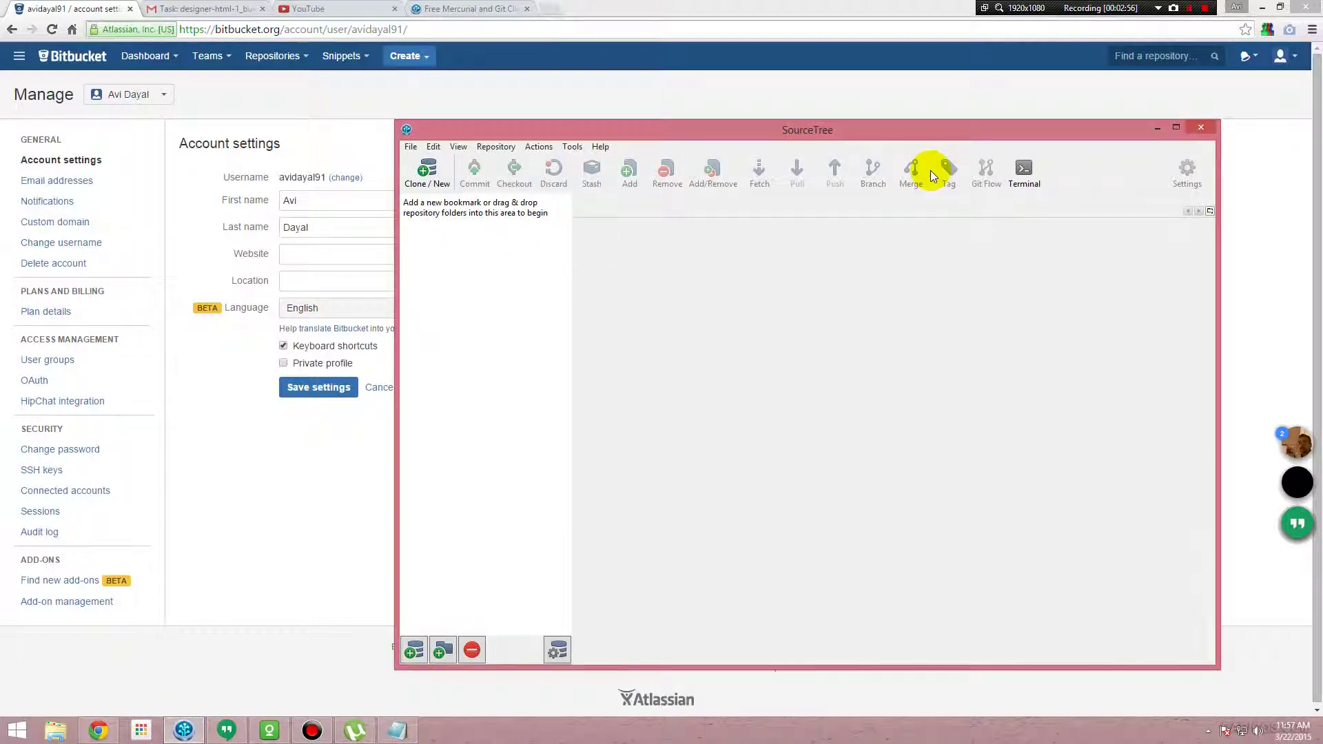
drag(825, 134, 841, 112)
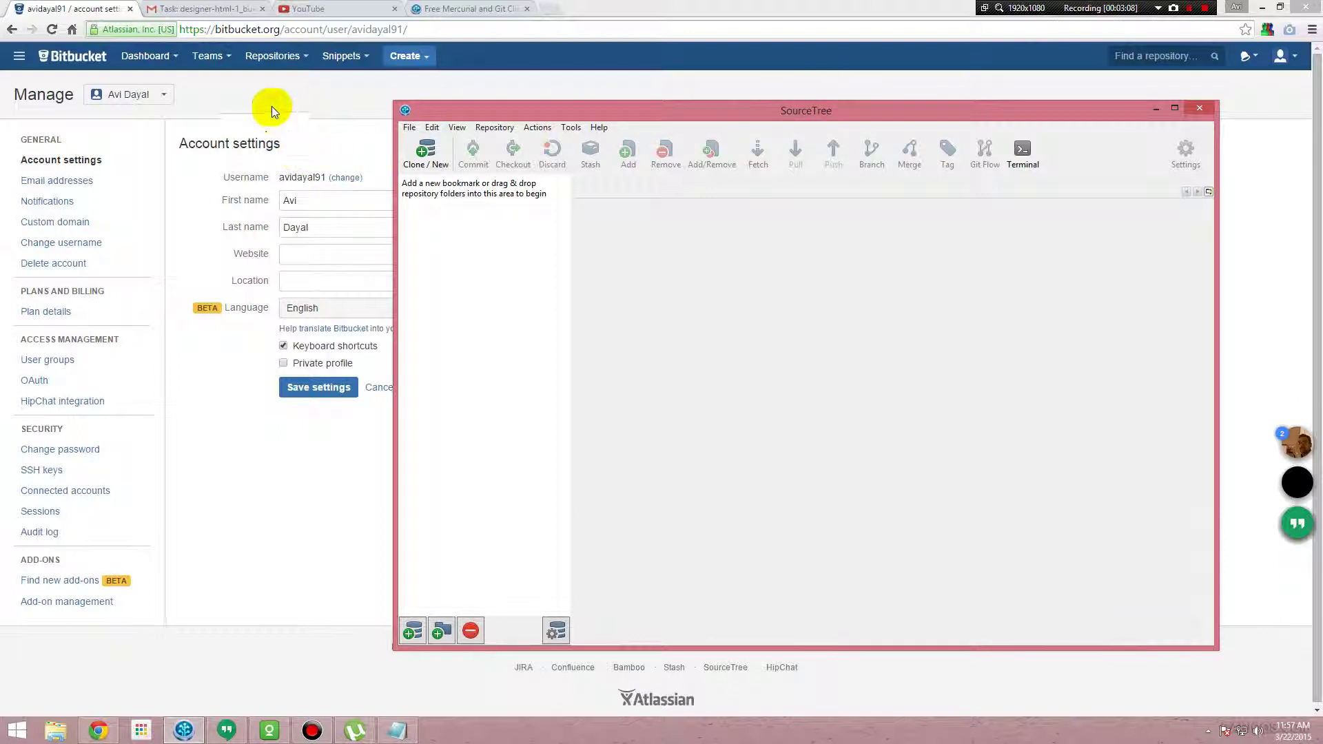
click(197, 419)
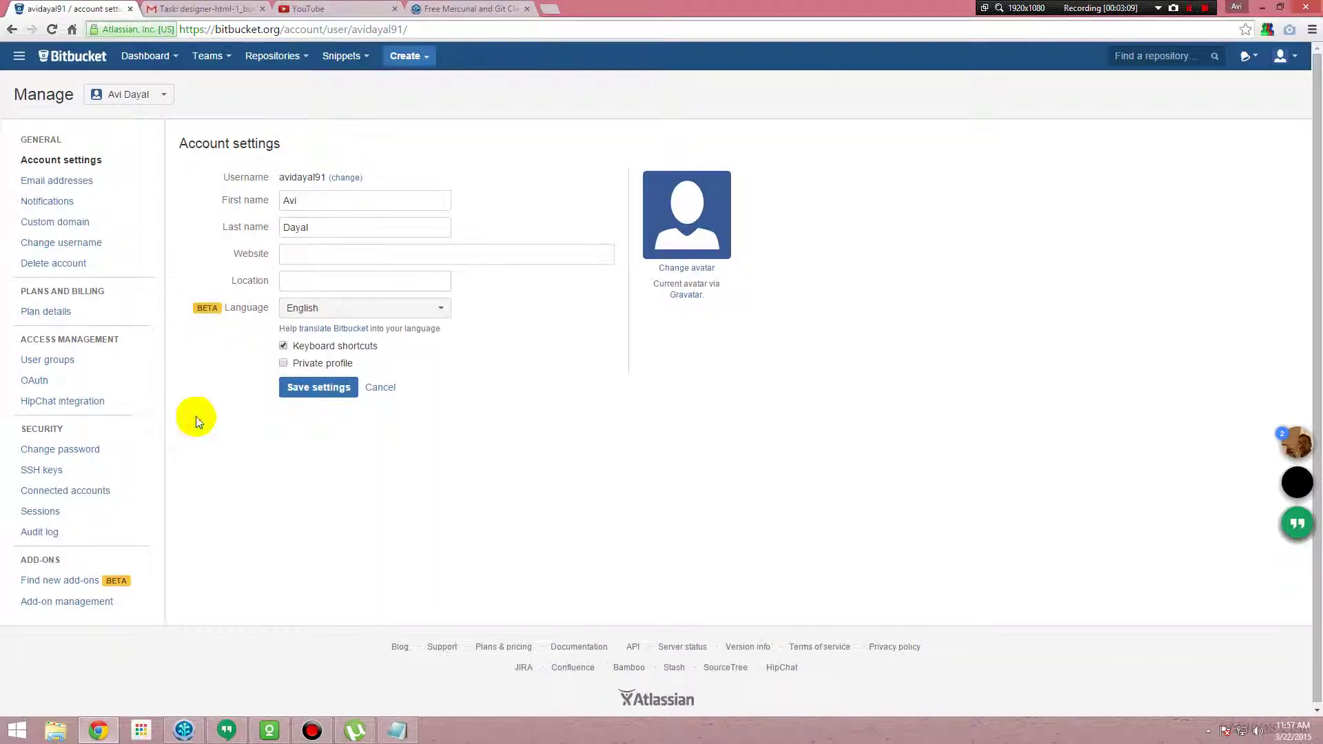
click(33, 474)
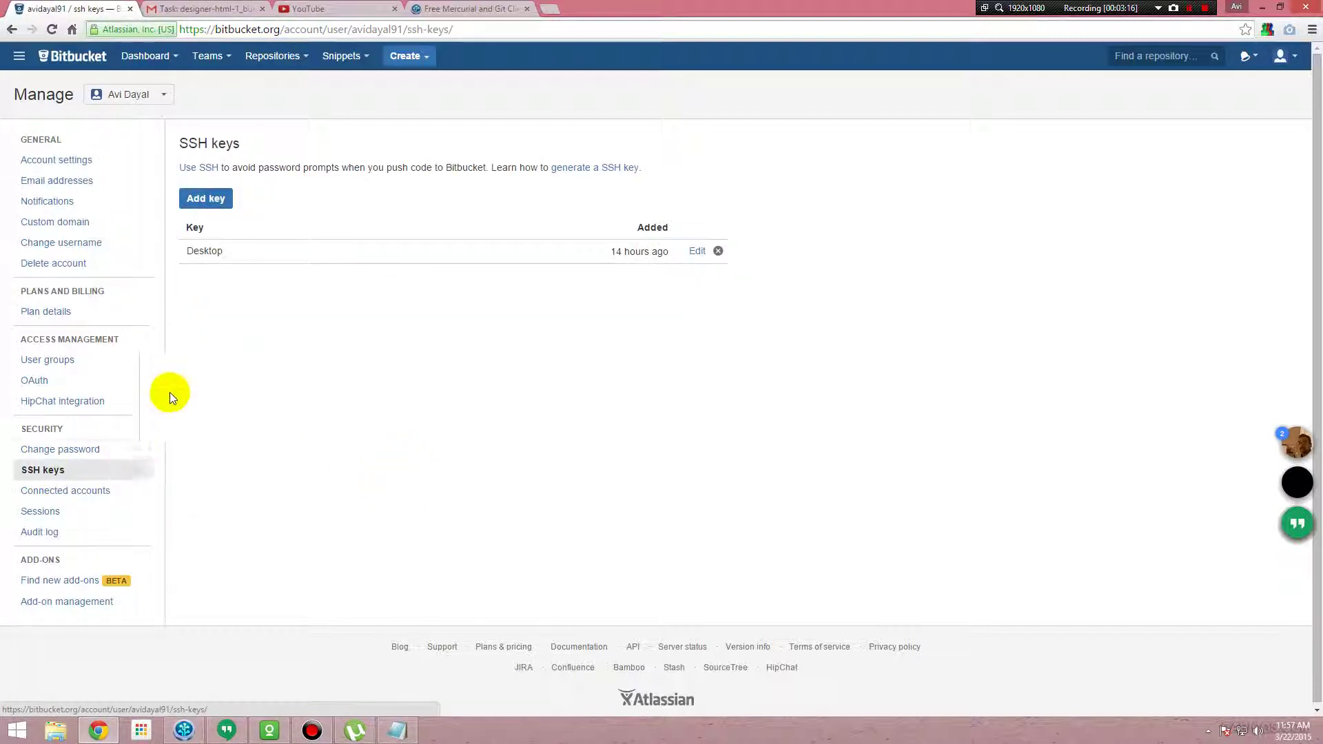
Step: Switch to SourceTree, open its SSH key creation tool, and generate a 1024-bit SSH-2 RSA key pair
click(183, 729)
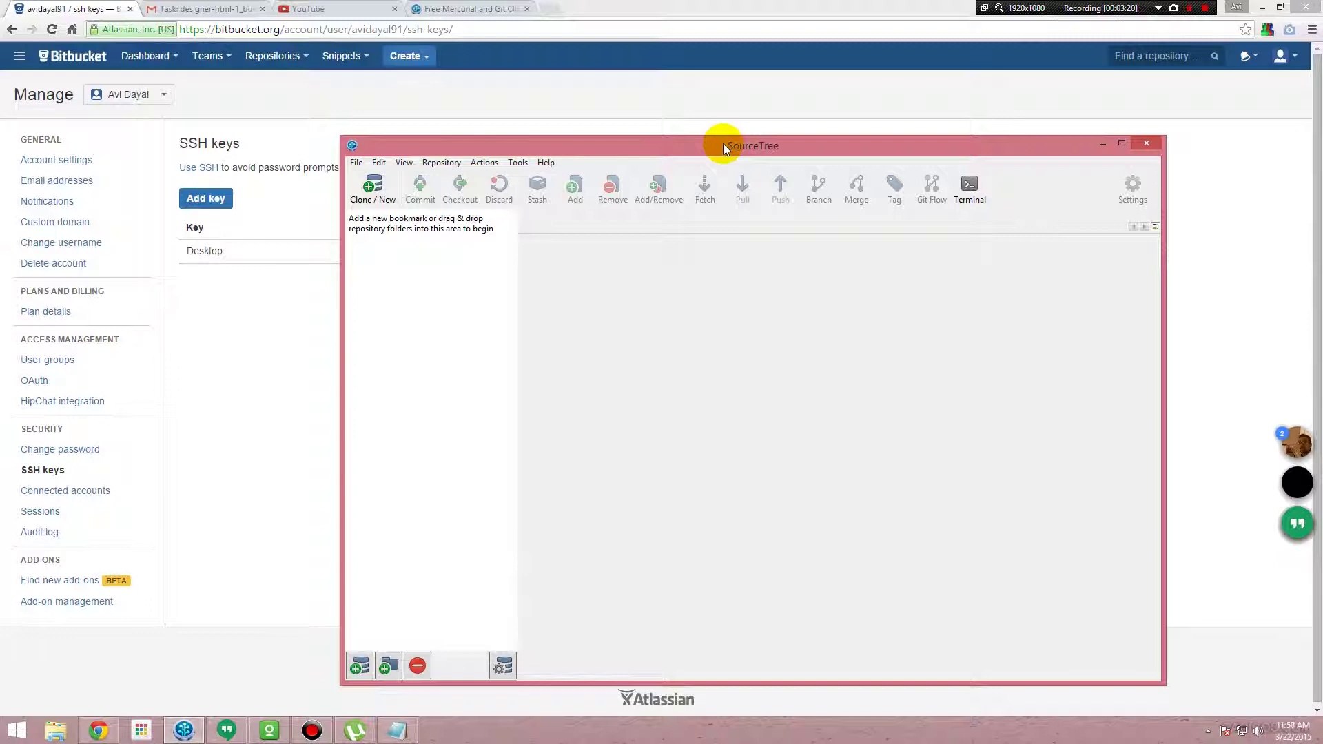
drag(740, 150, 760, 178)
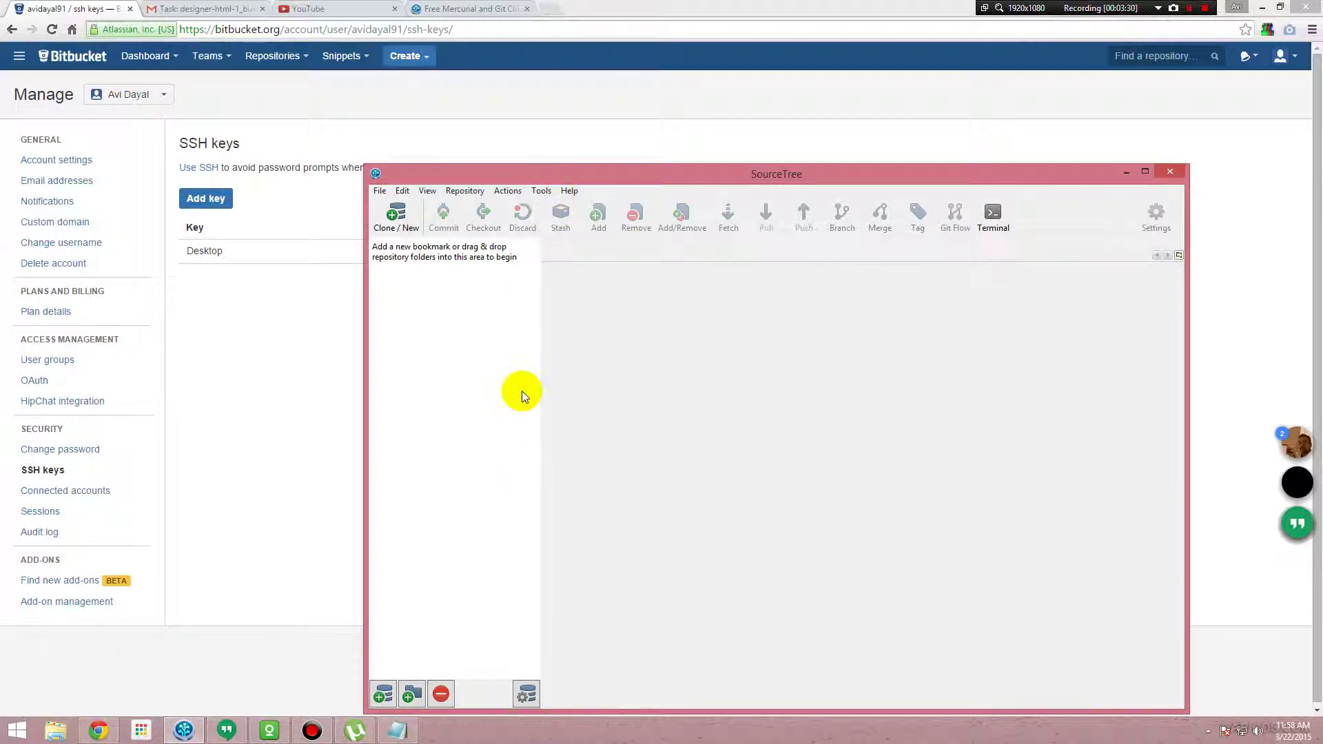
click(380, 191)
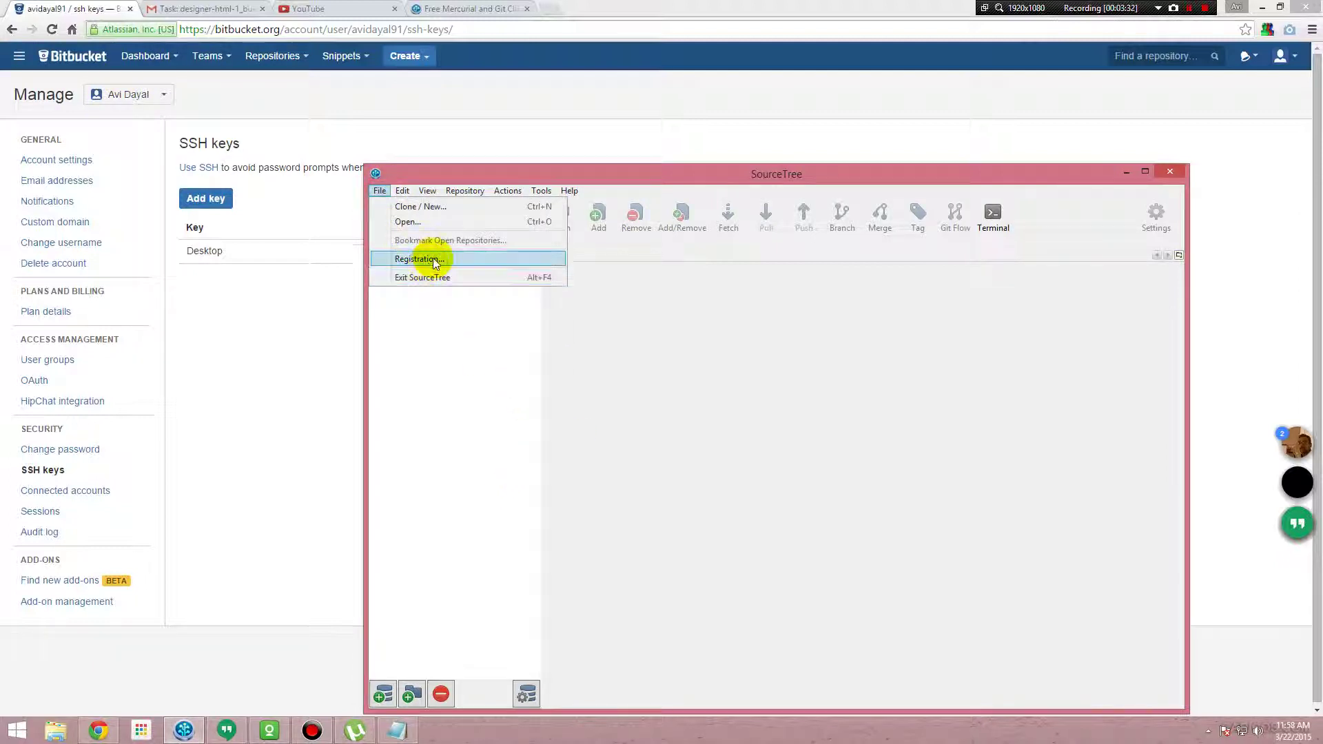
click(541, 191)
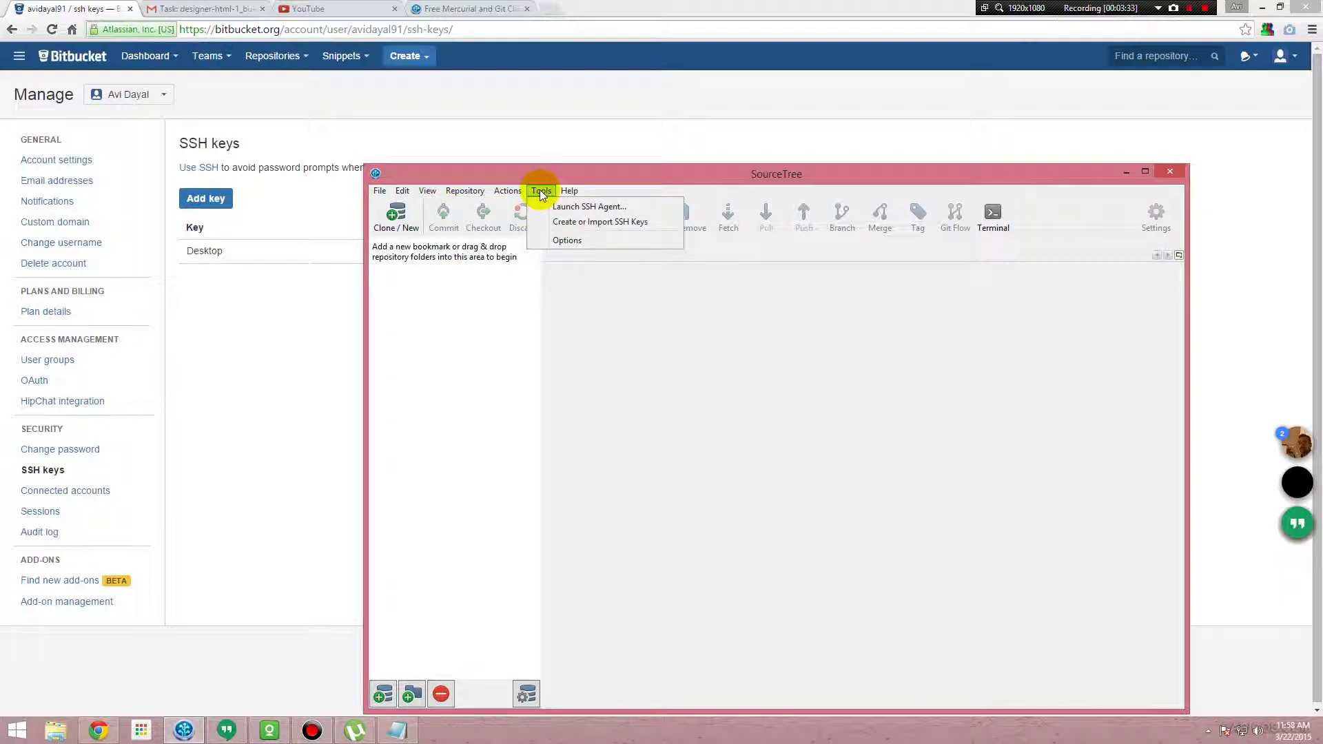
click(562, 222)
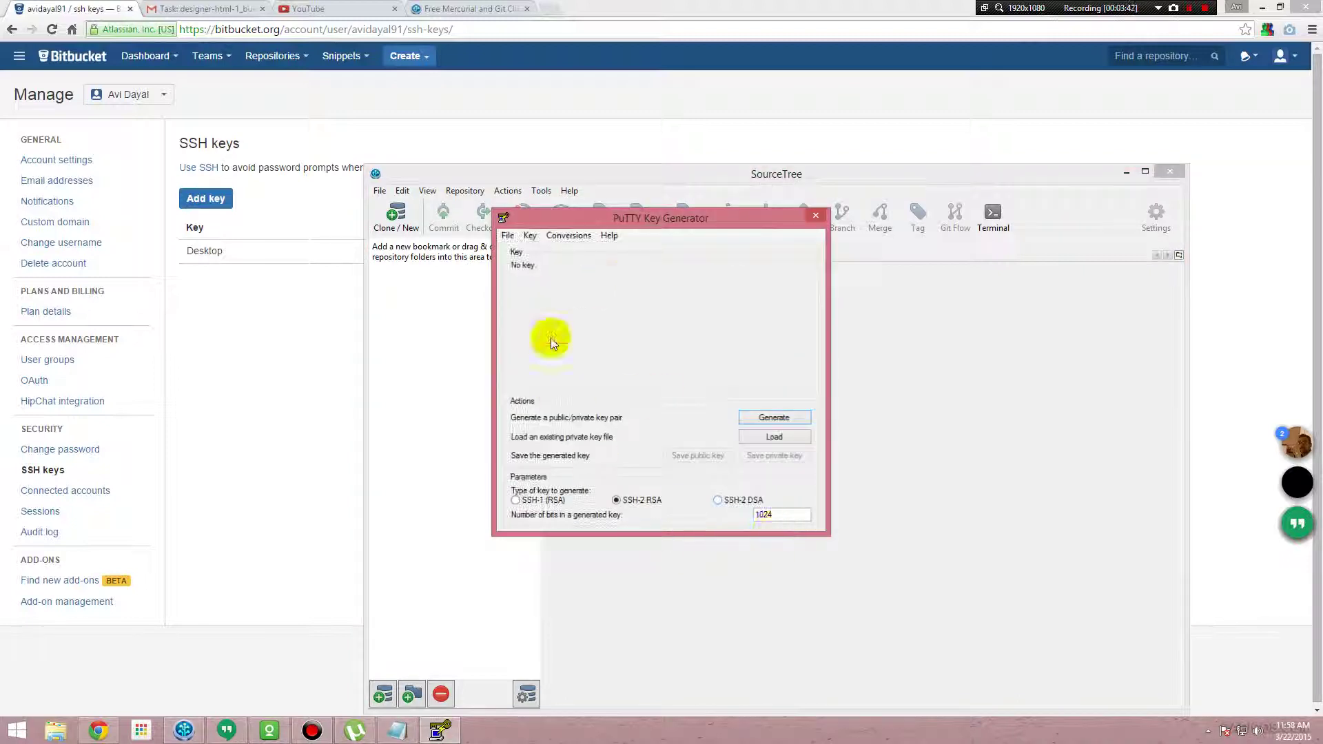
drag(689, 219, 861, 172)
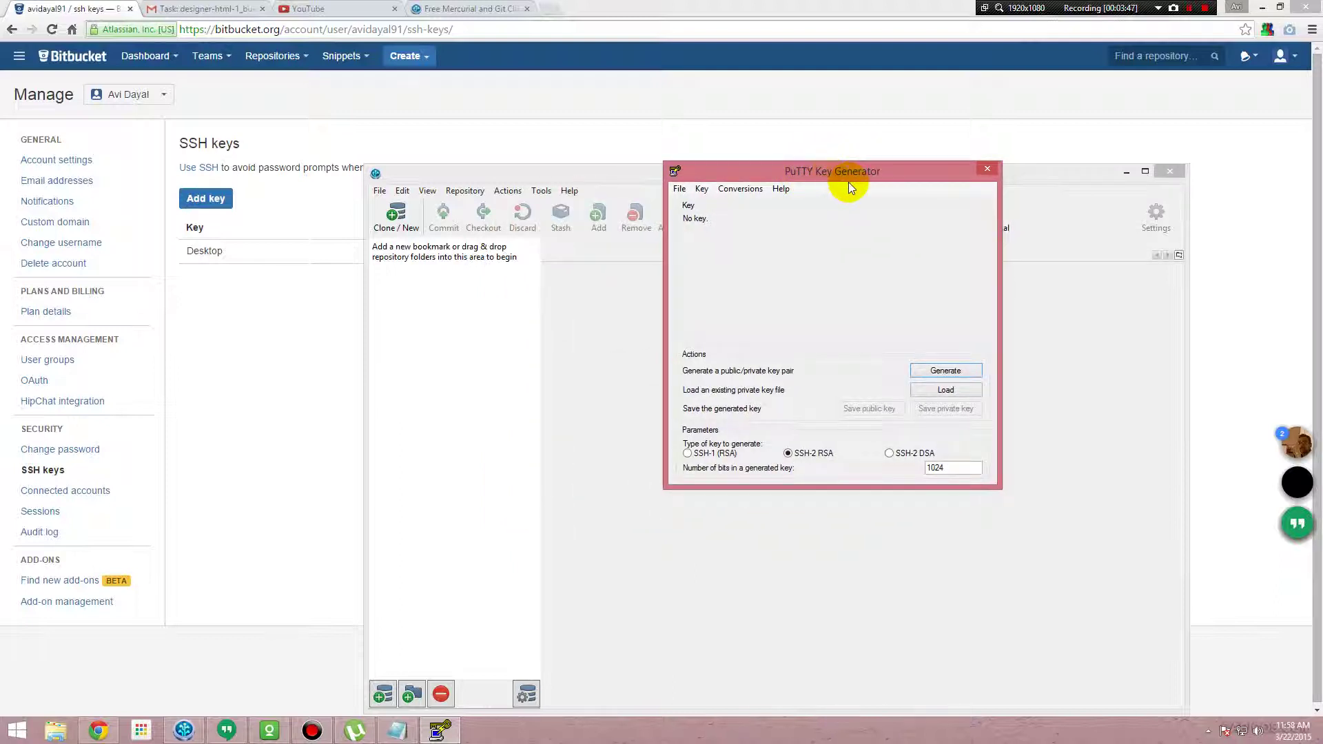
click(942, 372)
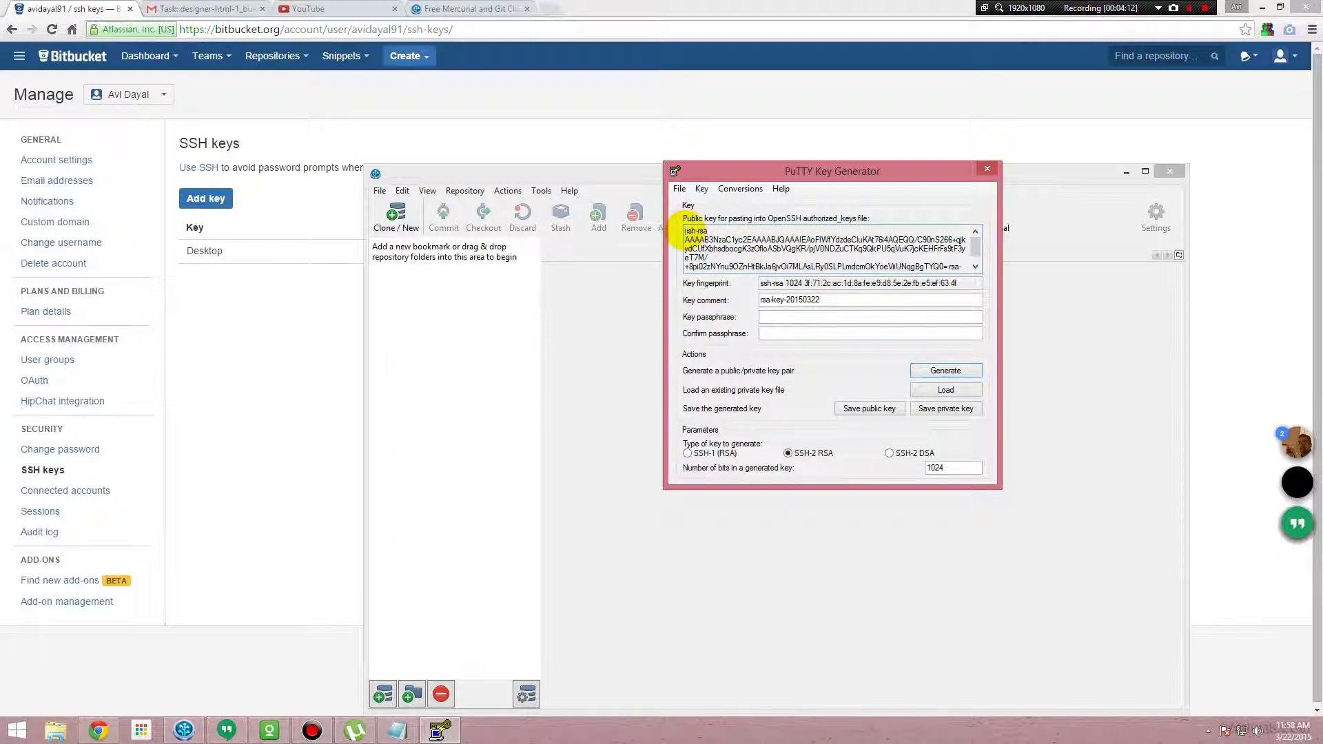
Step: Select the entire generated public key in the PuTTY Key Generator and copy it
drag(686, 231, 973, 301)
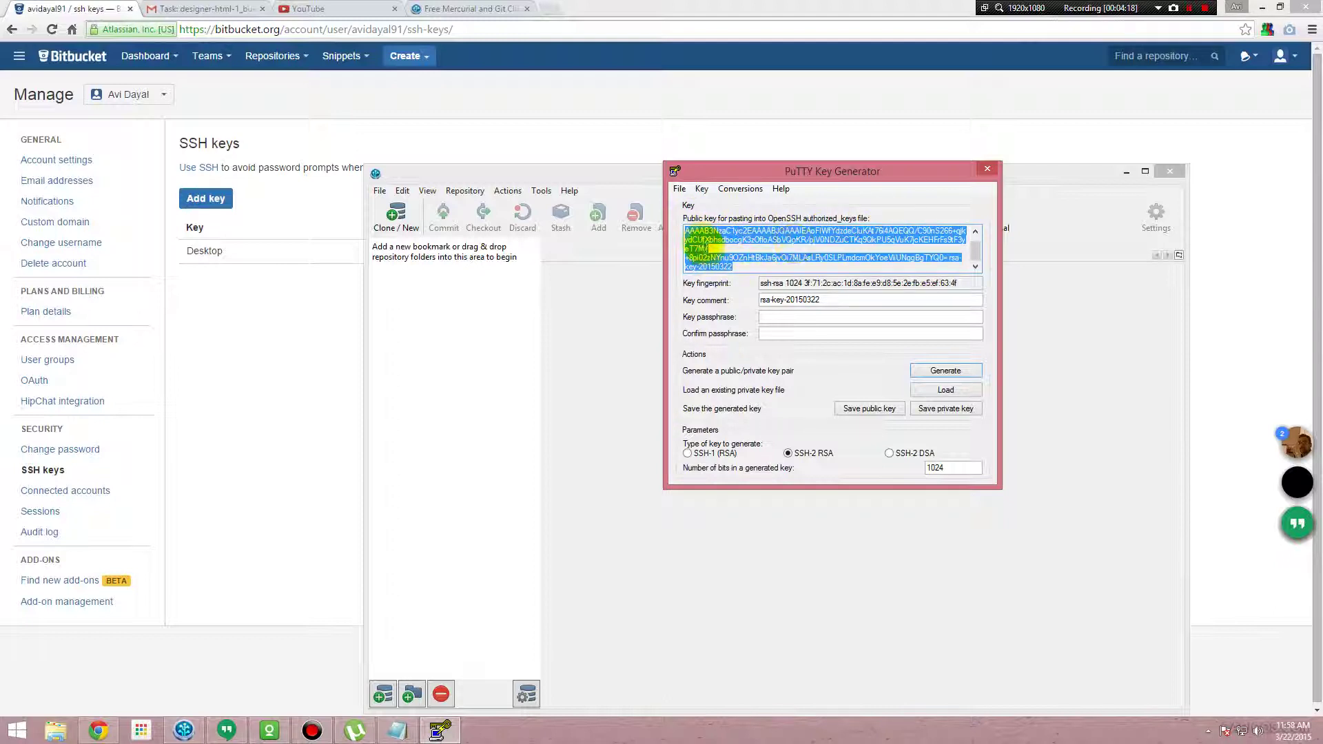
click(757, 246)
scroll(744, 265, up, 1)
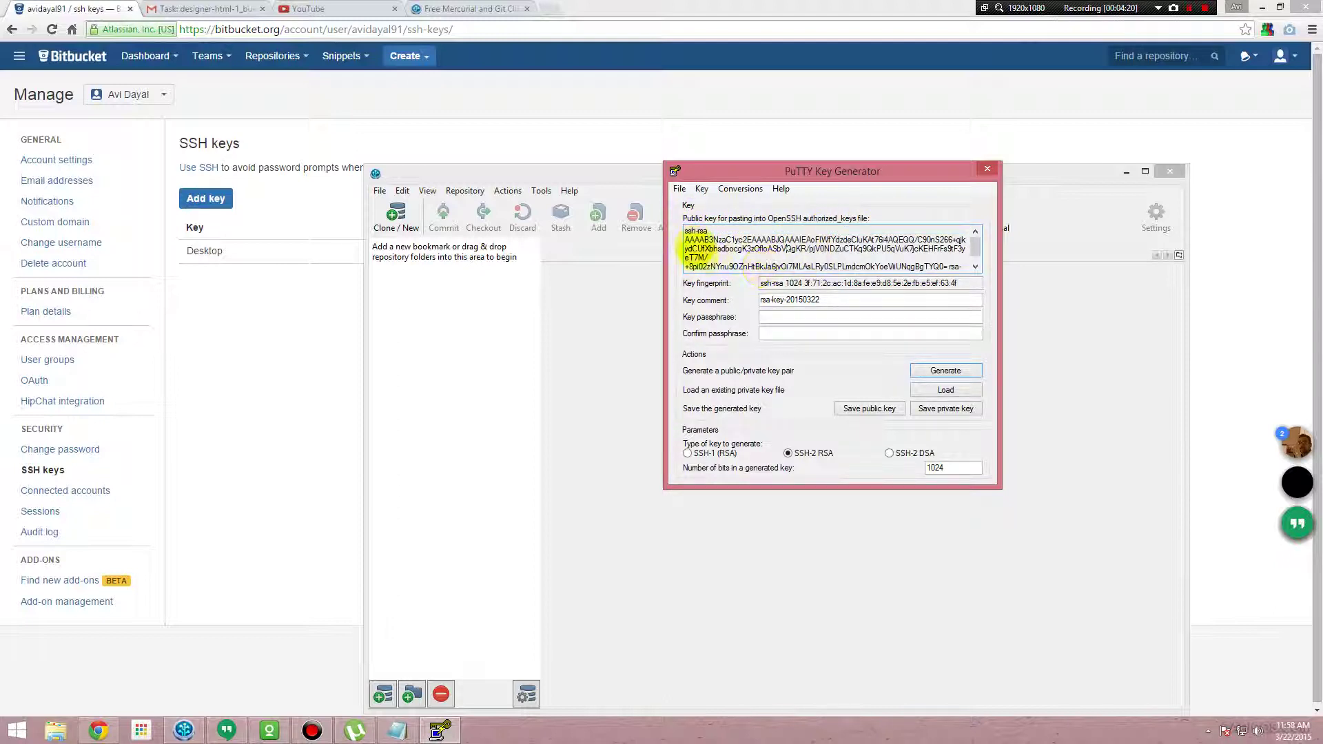
drag(679, 232, 859, 304)
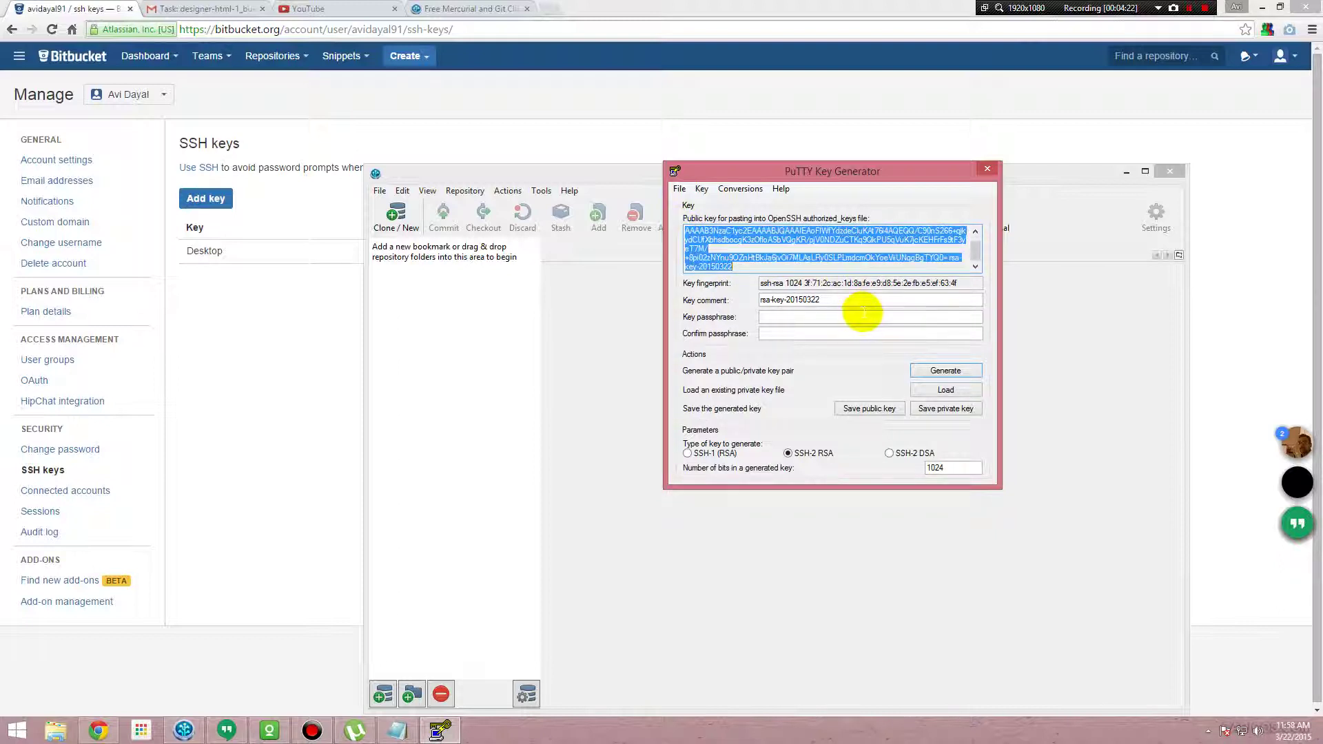
right_click(698, 243)
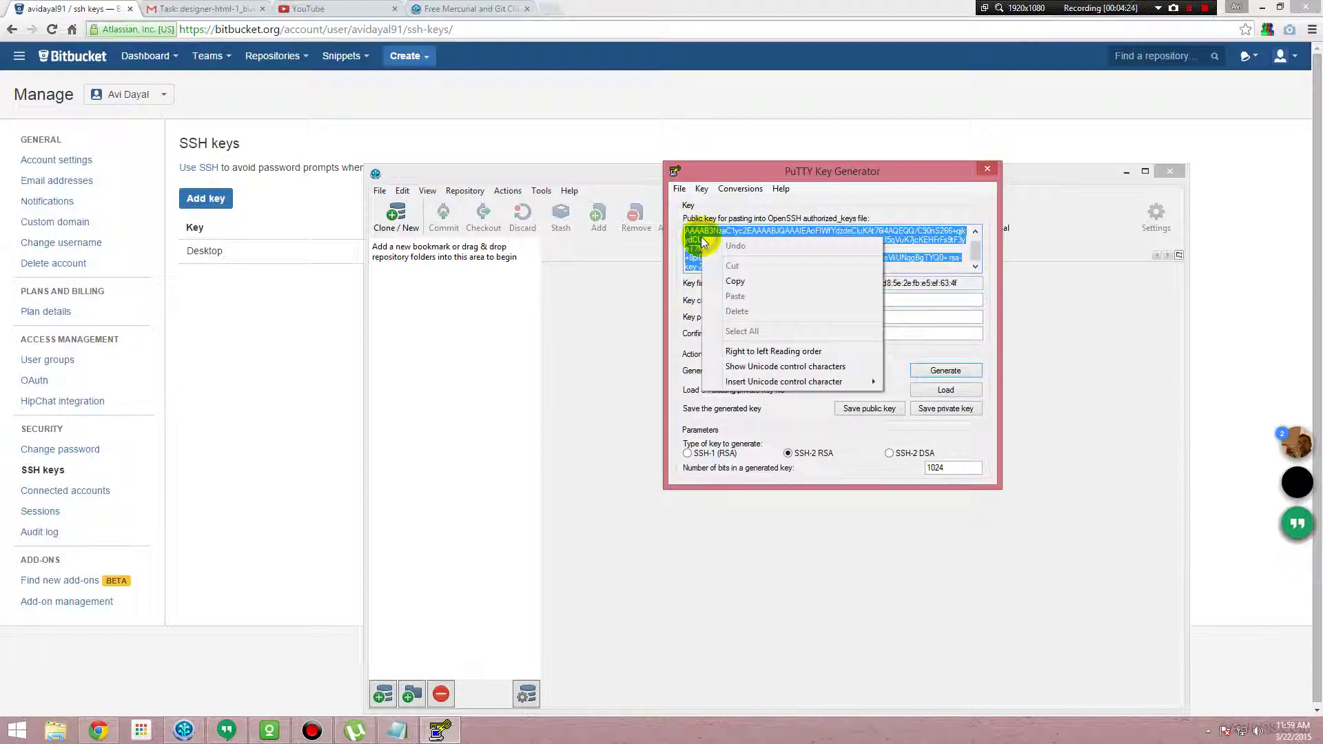
click(732, 279)
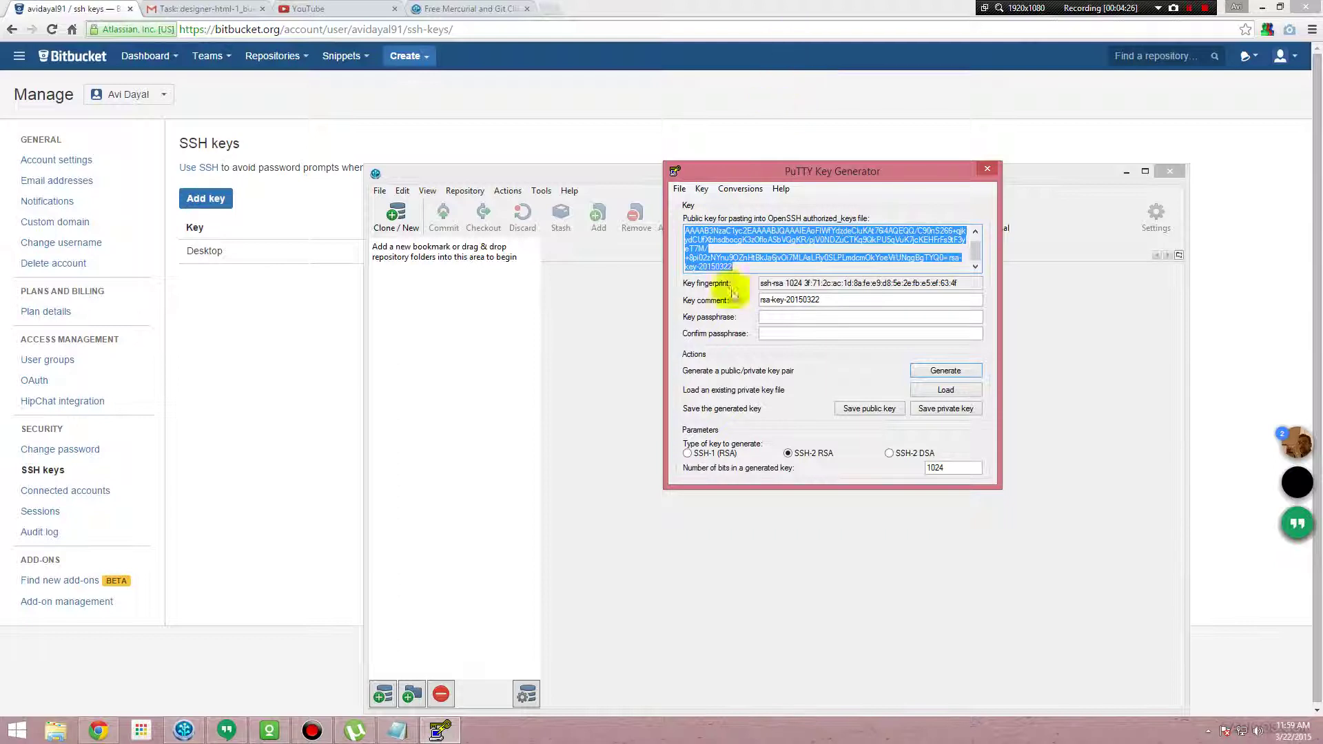
Step: Switch to the SSH keys page in Bitbucket and review how account management is reached from the user menu
click(228, 431)
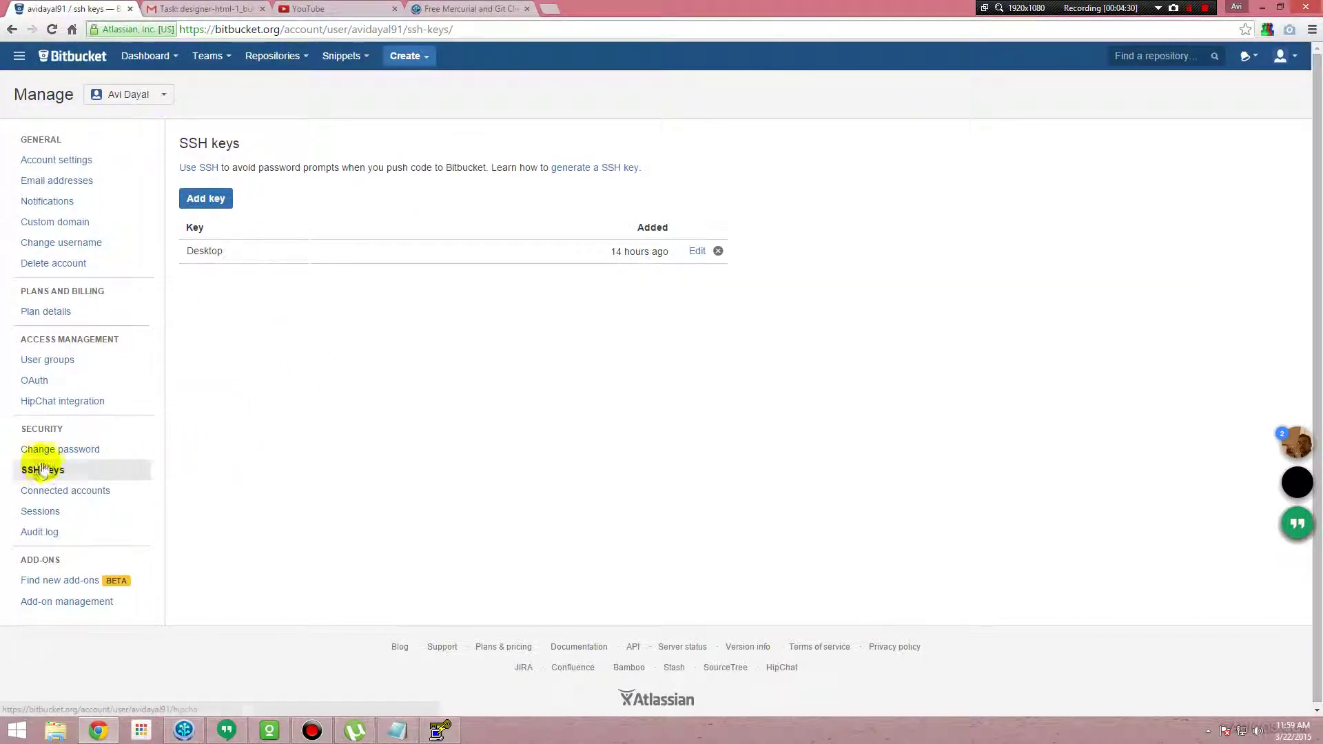
click(1294, 58)
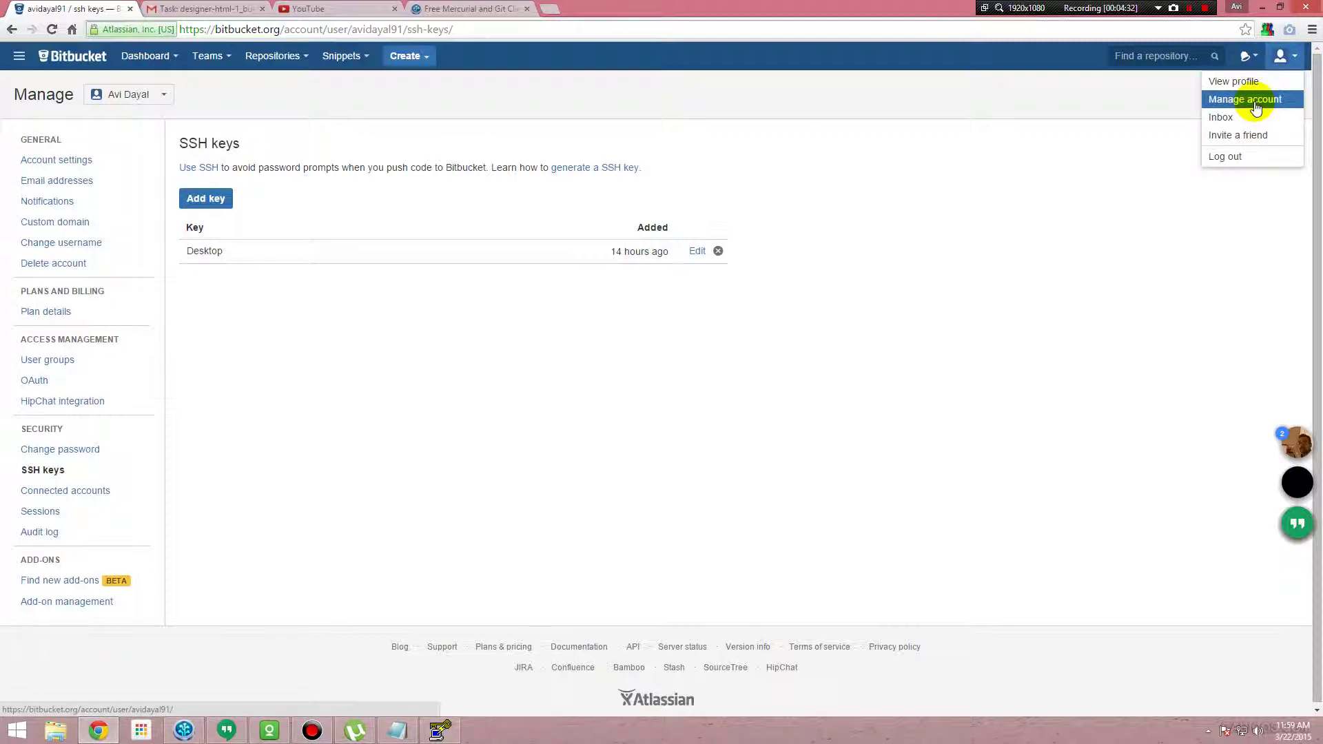
click(208, 474)
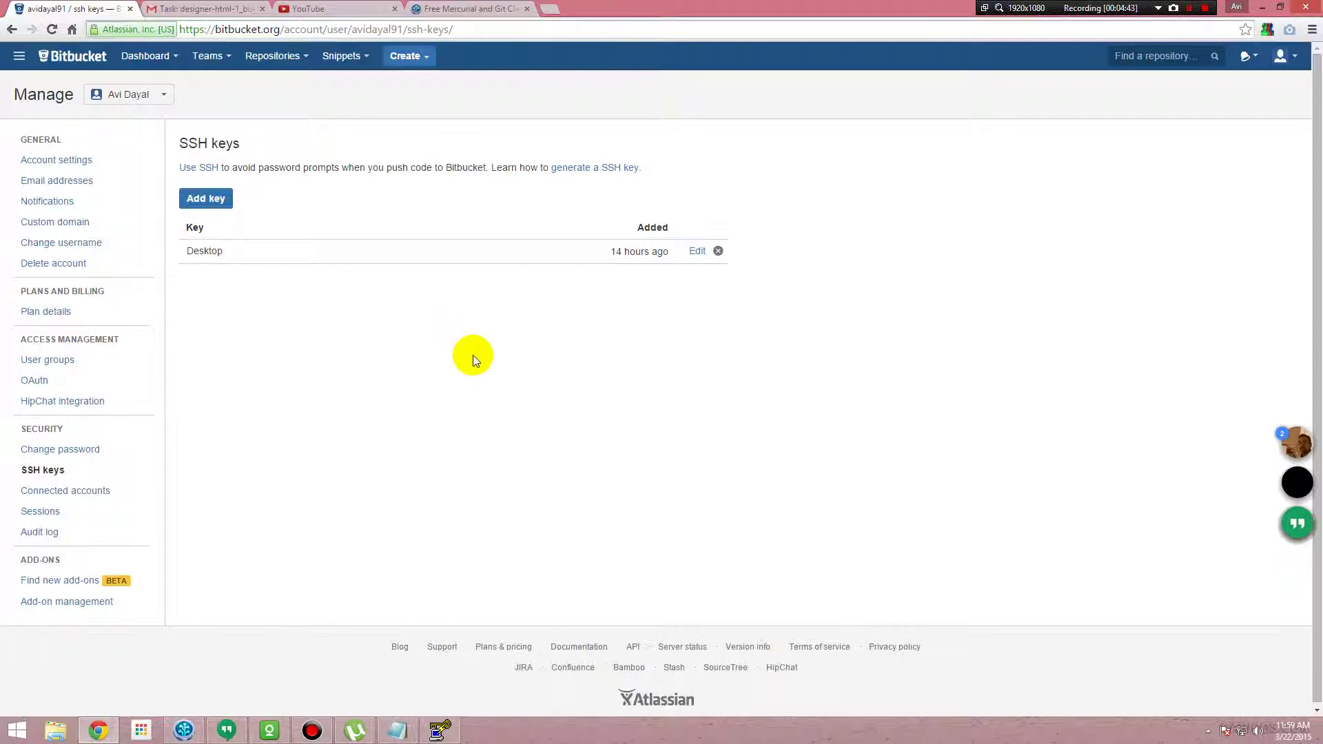
click(183, 729)
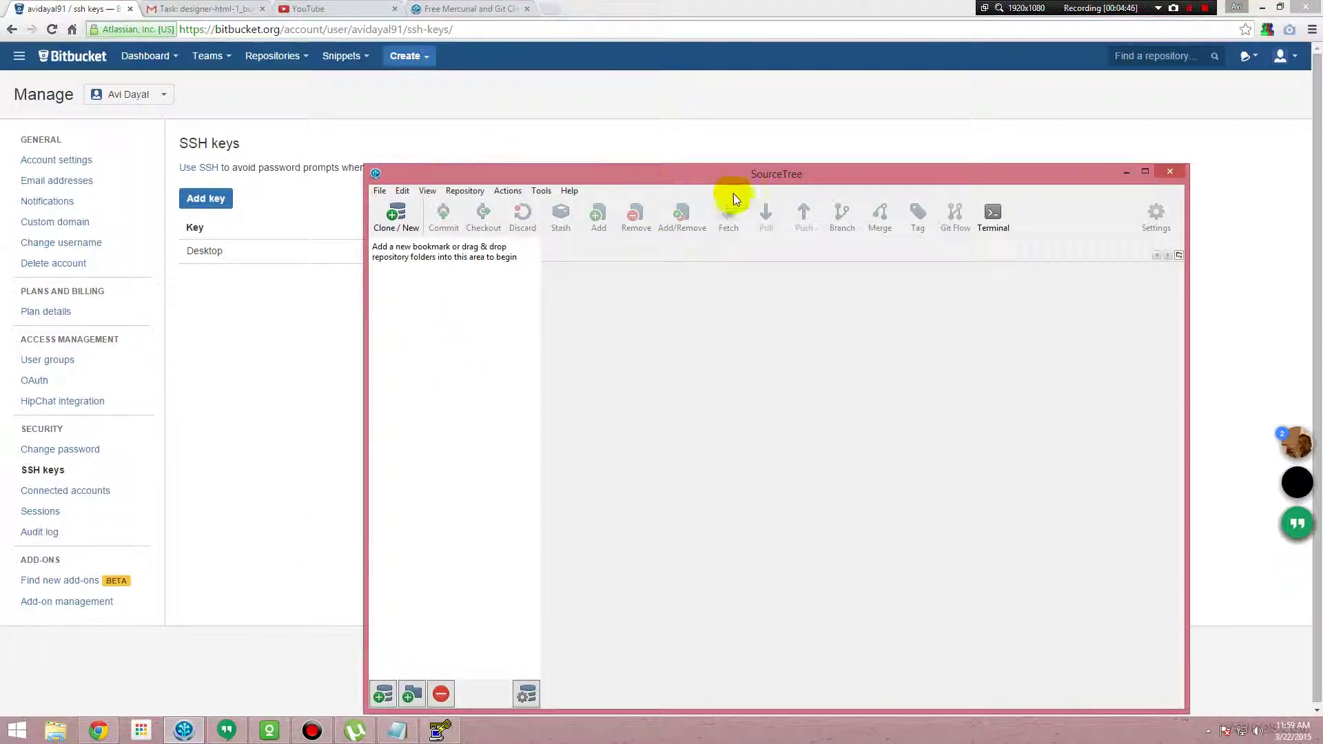
click(307, 365)
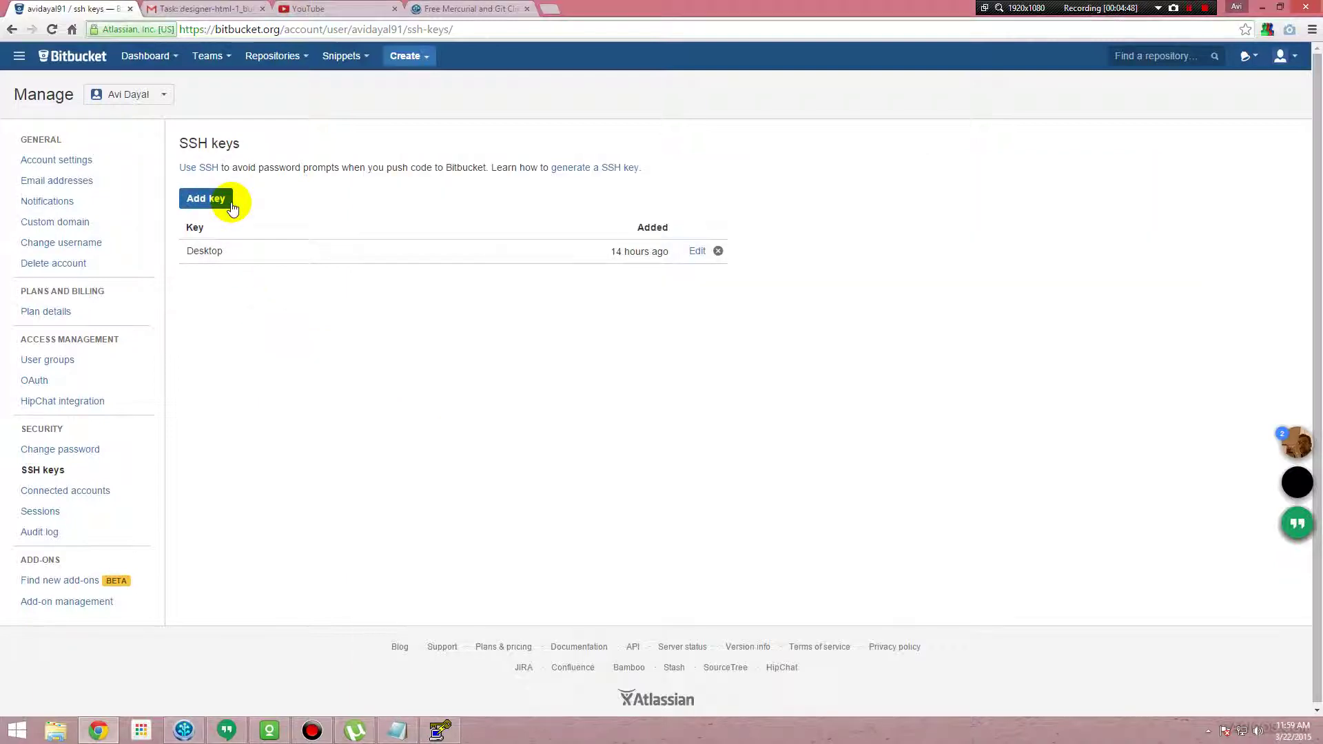
Step: Add a new SSH key labelled "trial" to the Bitbucket account, pasting the copied public key
click(206, 200)
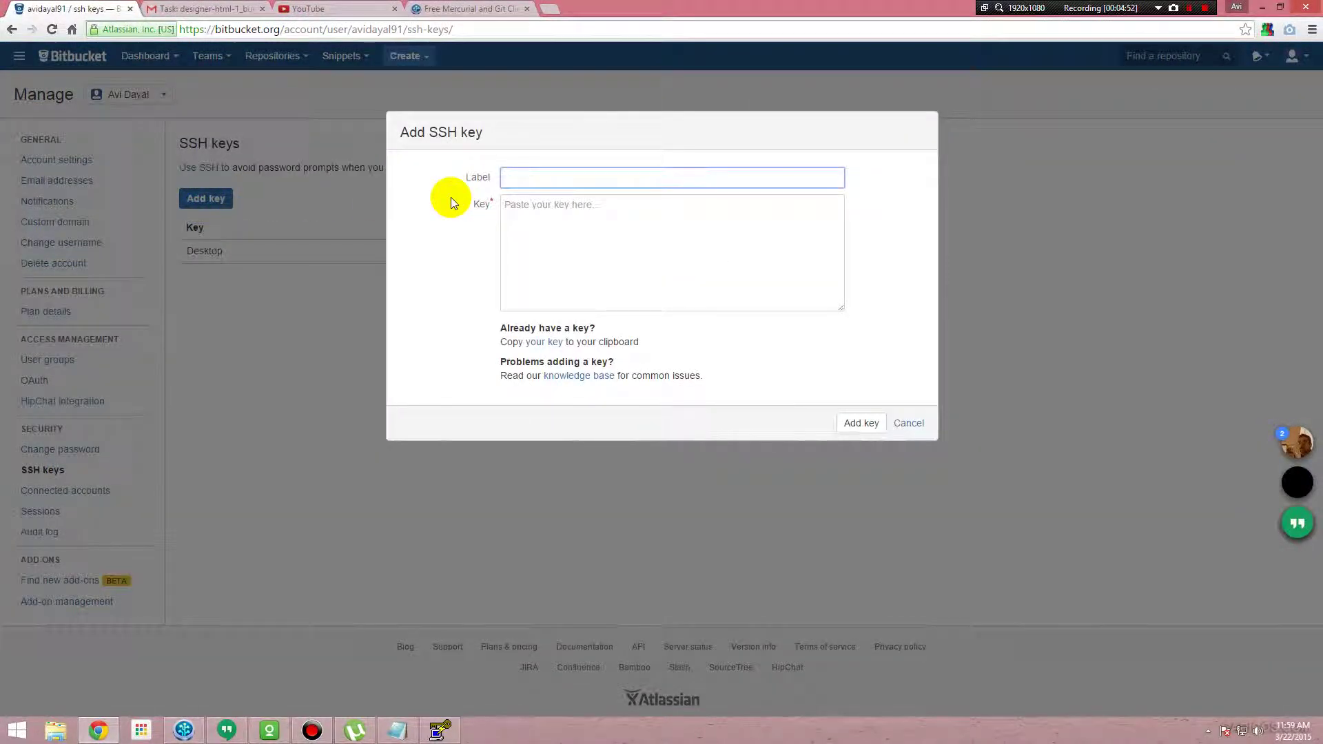
text(trial)
right_click(527, 219)
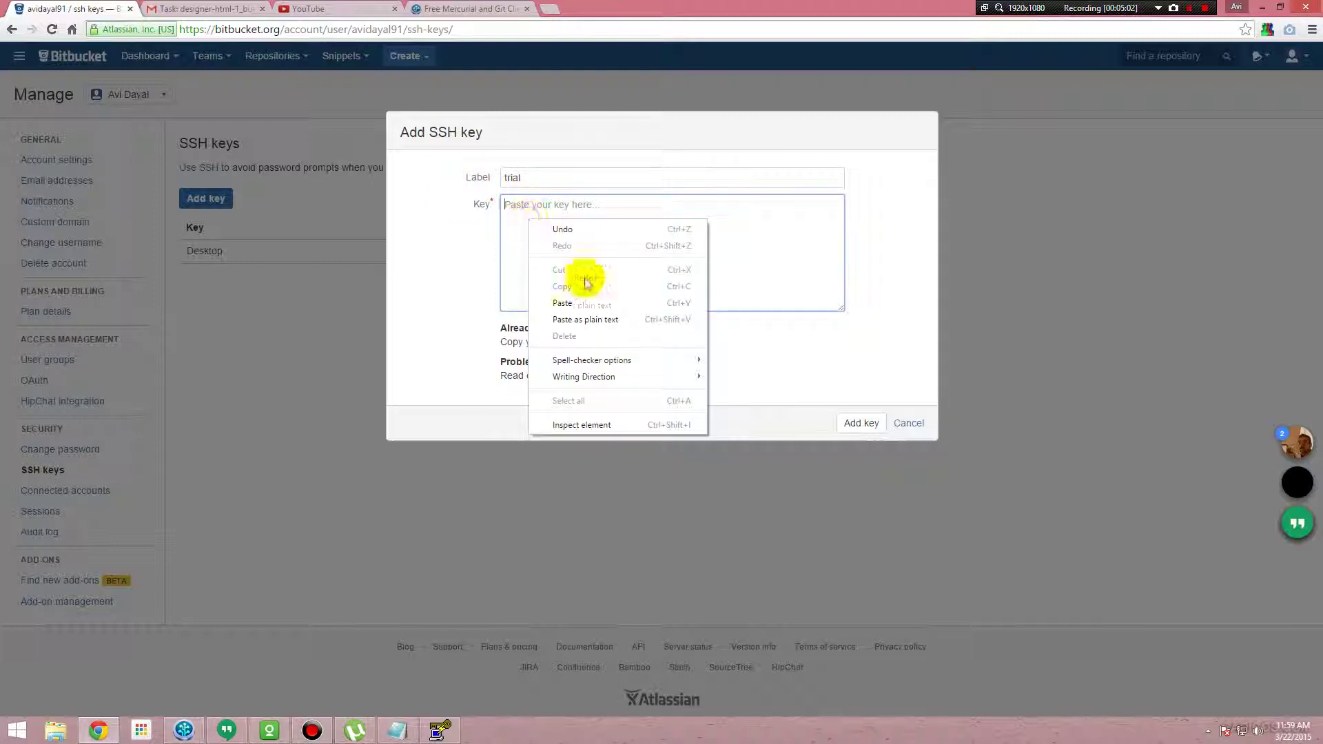
click(585, 306)
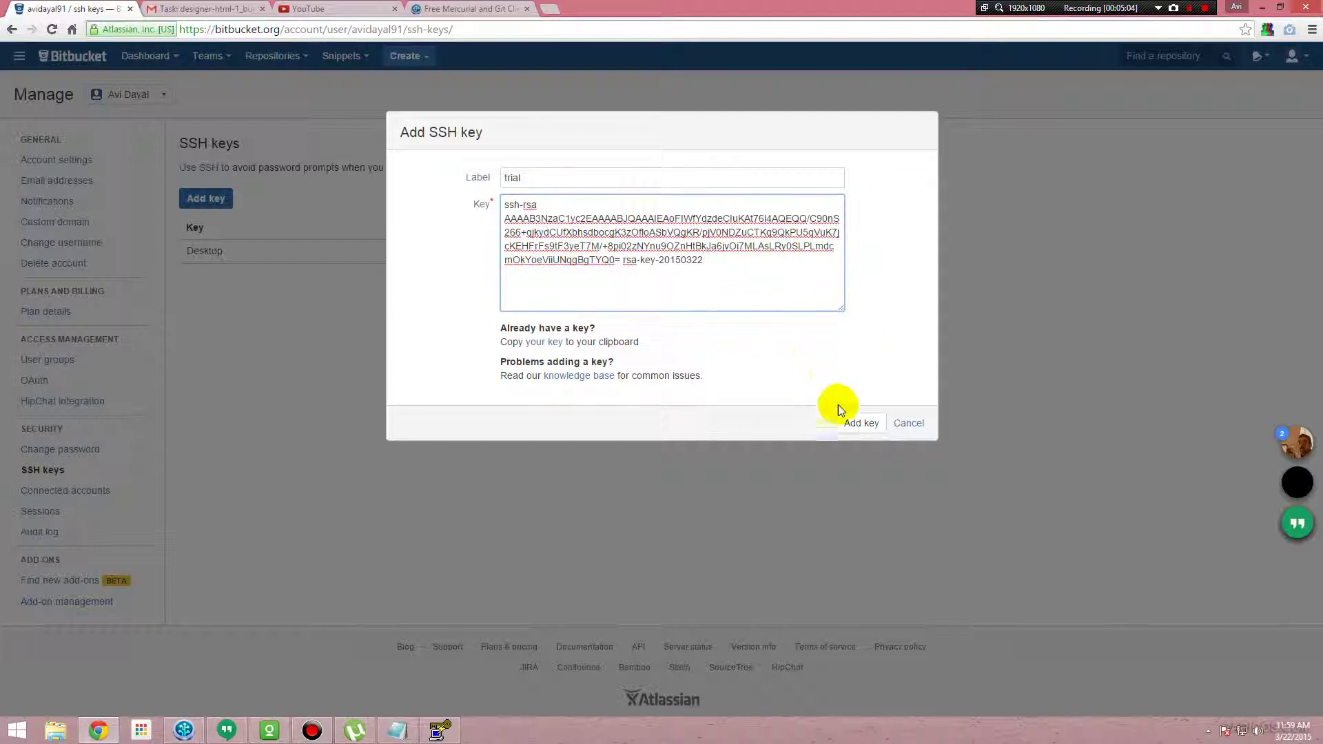
click(867, 424)
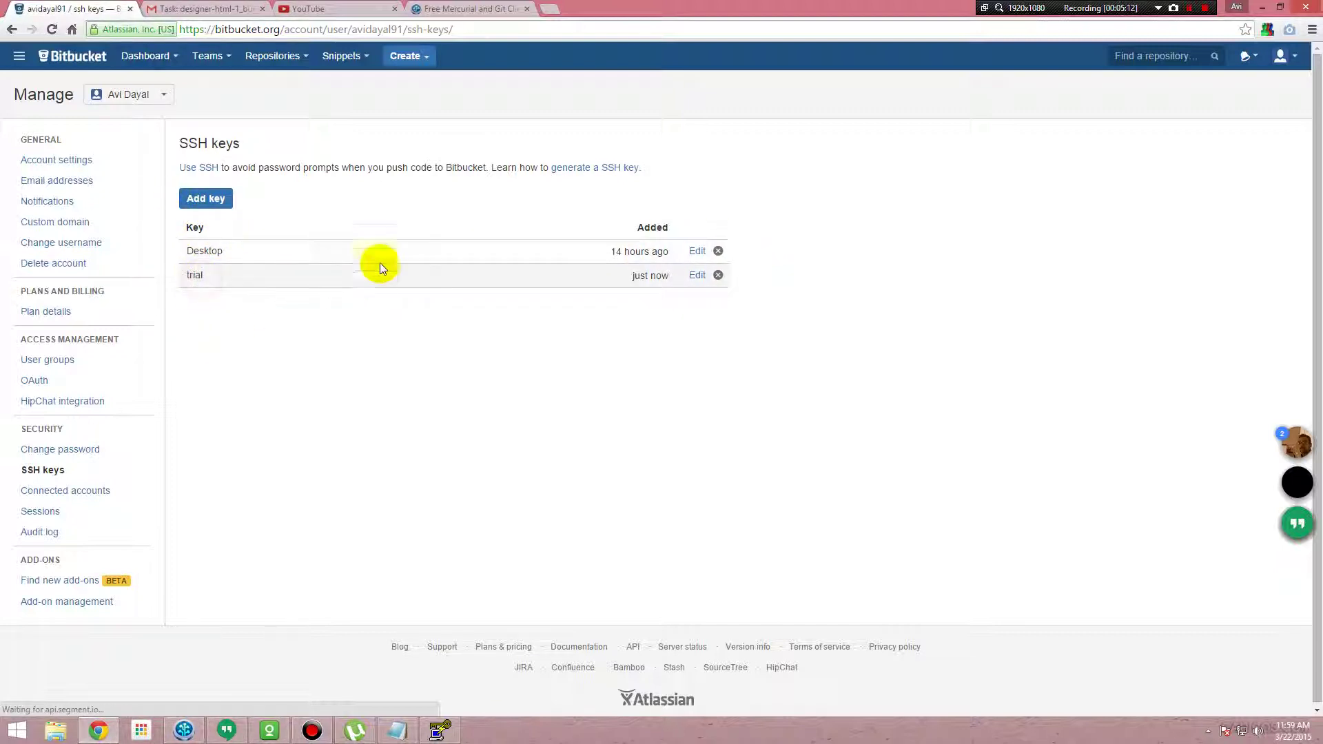
Step: Switch to SourceTree, launch the SSH agent, check the keys in the Pageant Key List, and close the list
click(185, 732)
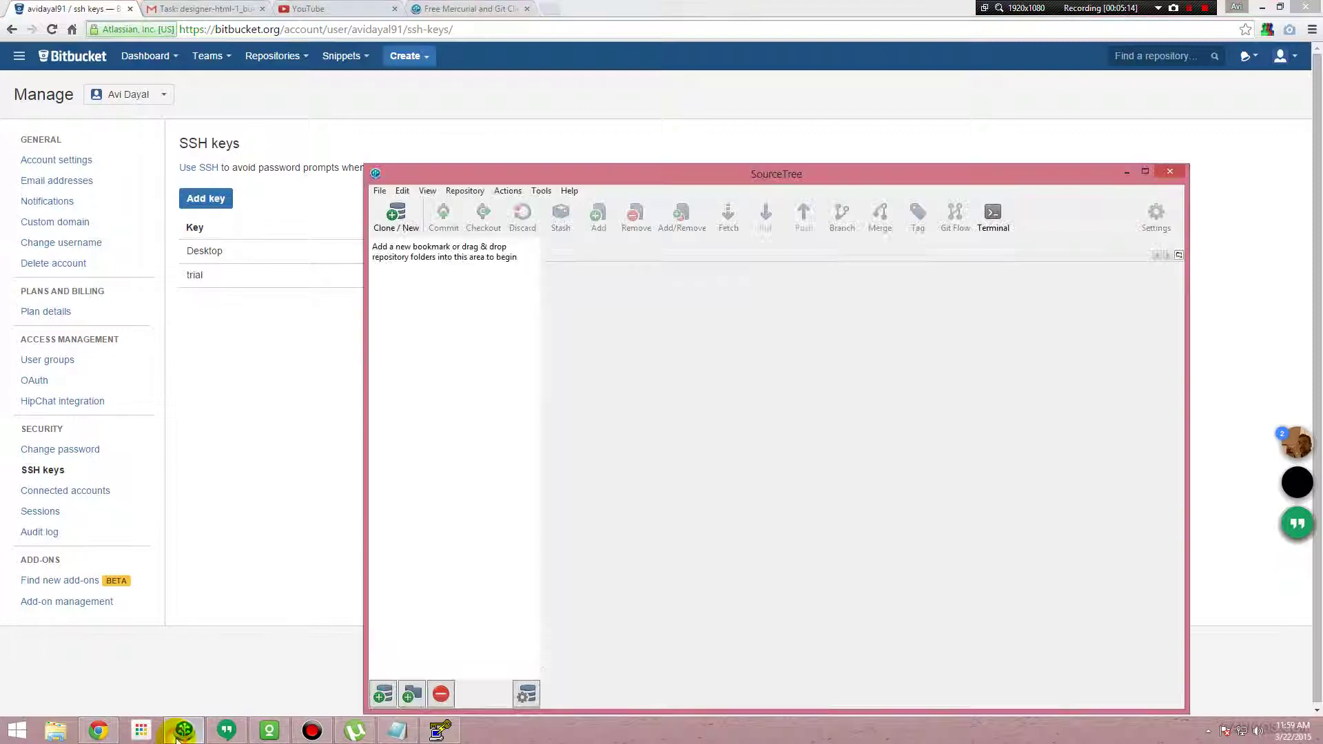
click(540, 191)
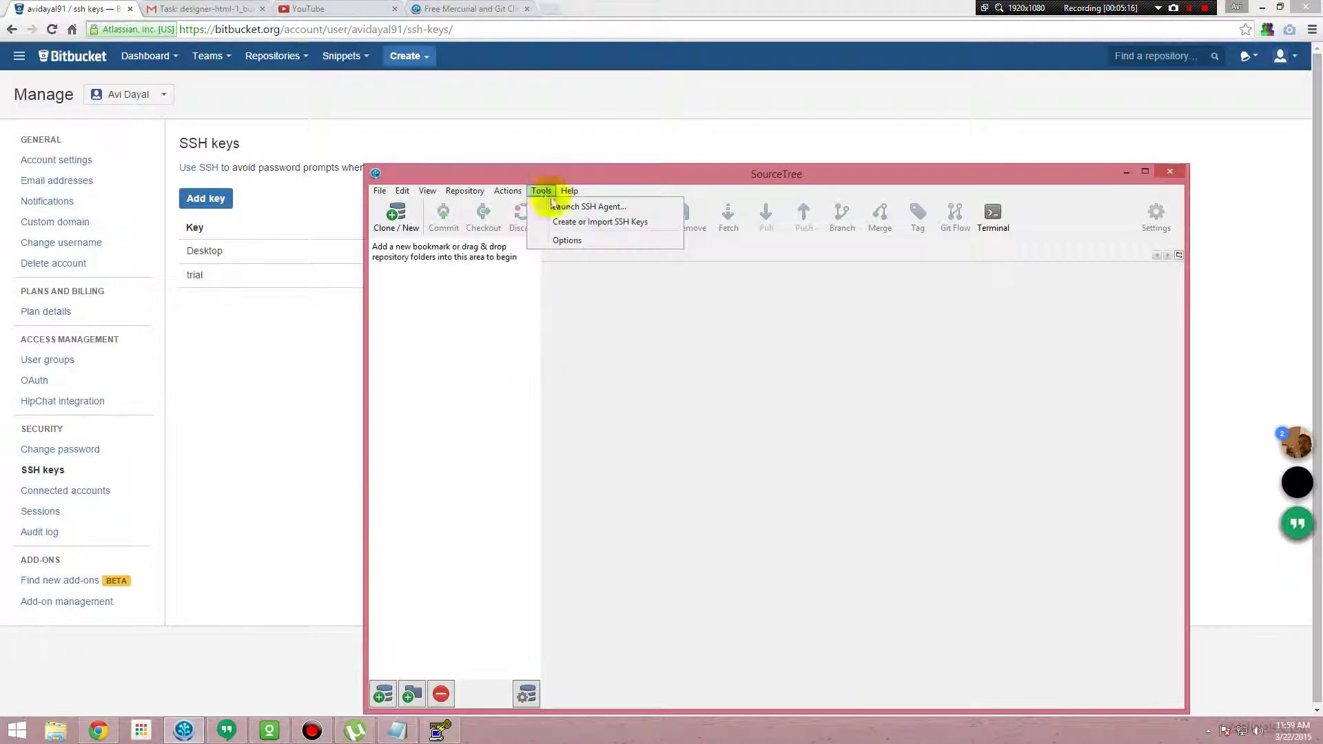
click(597, 211)
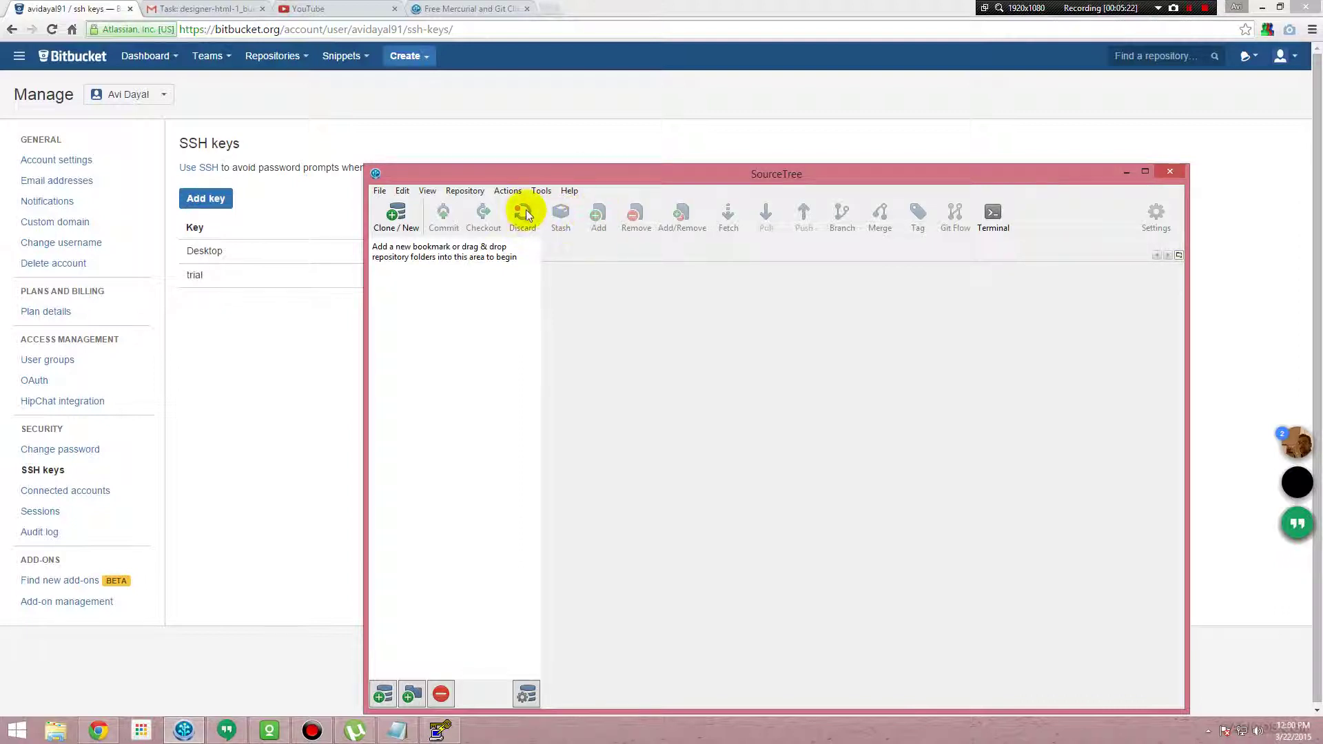
click(1208, 730)
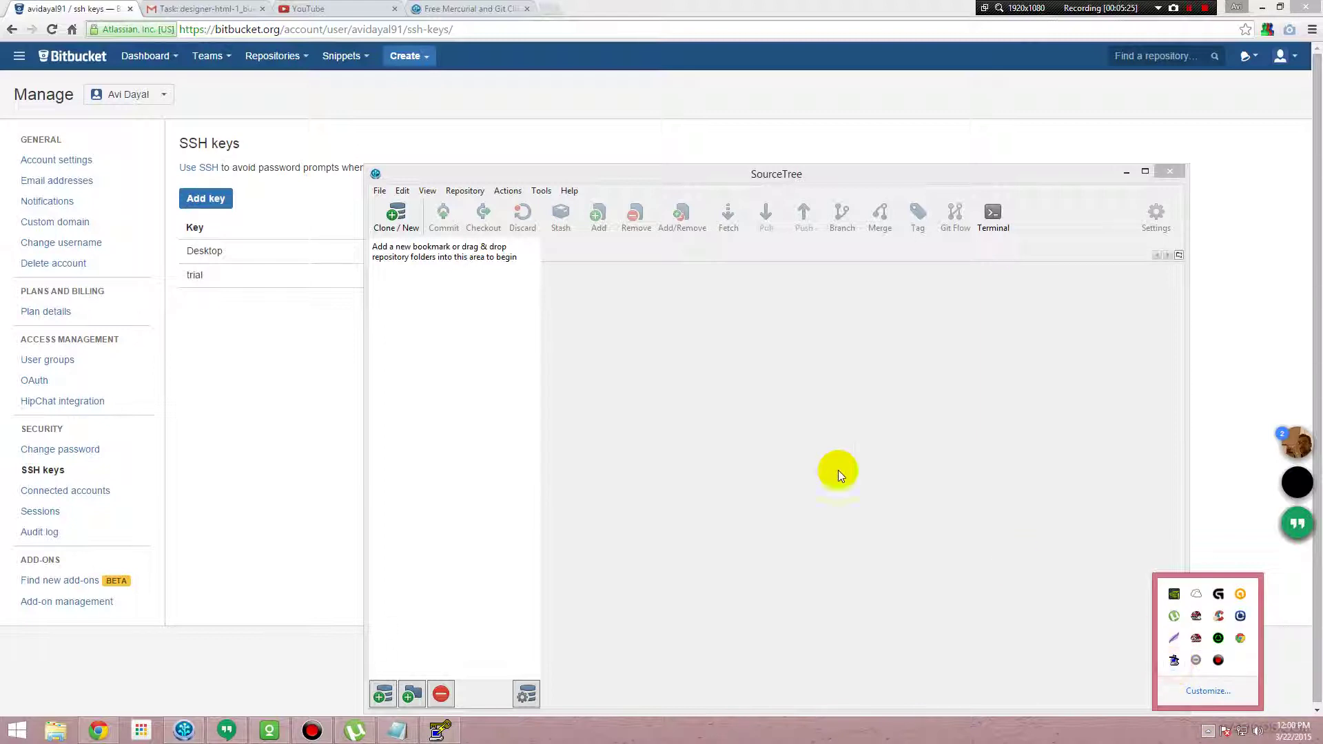
double_click(1175, 664)
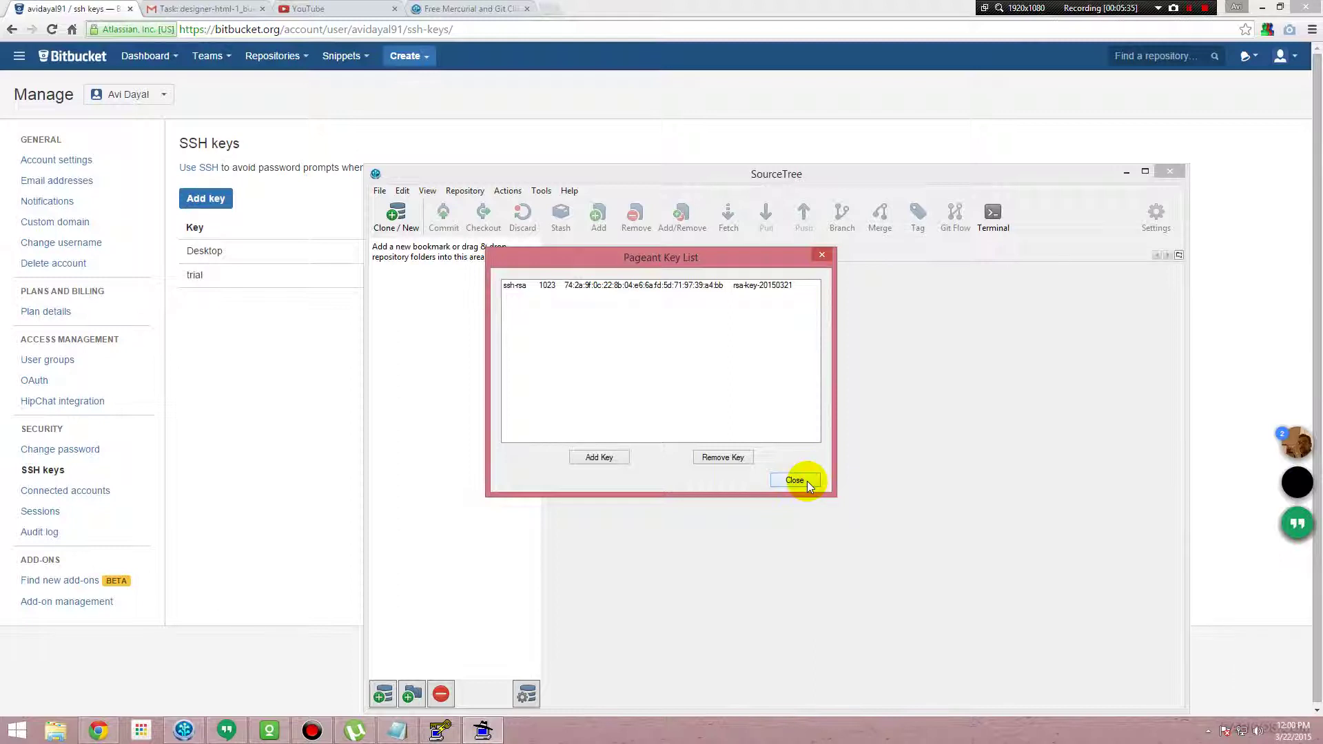
click(808, 481)
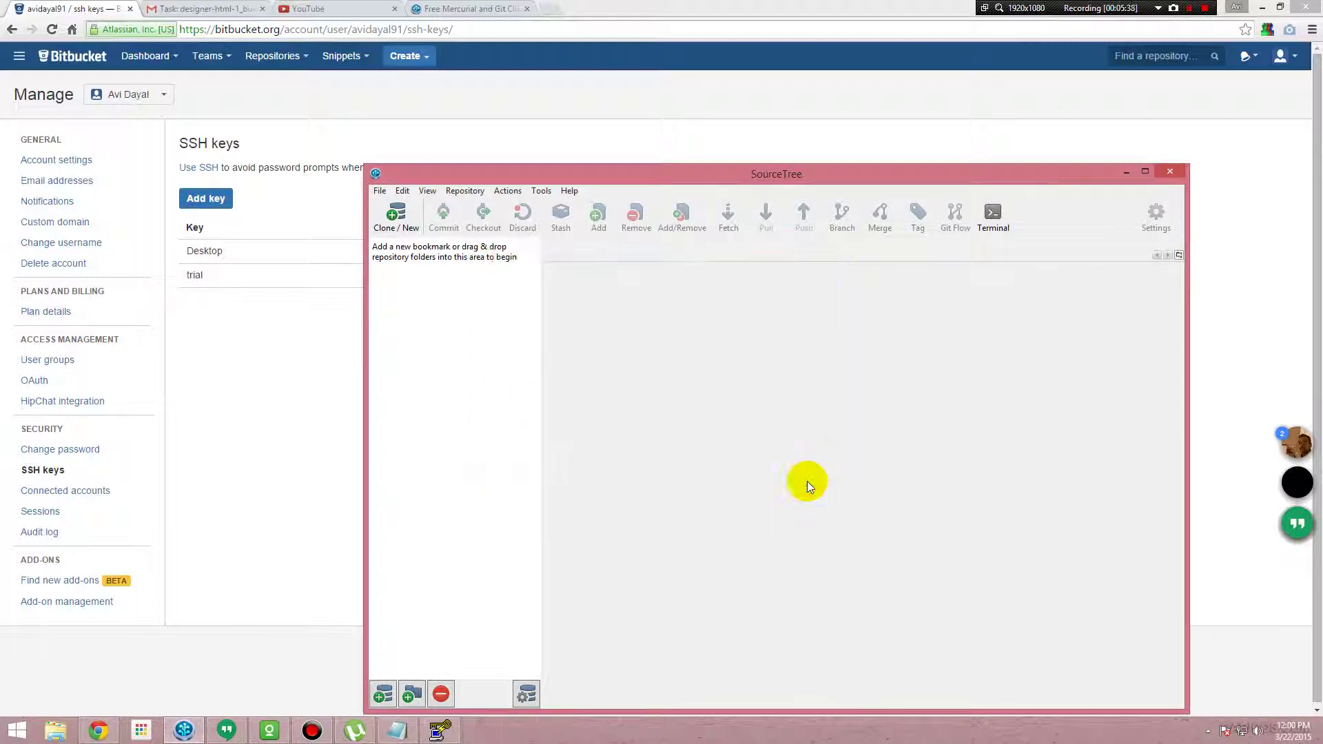
click(541, 191)
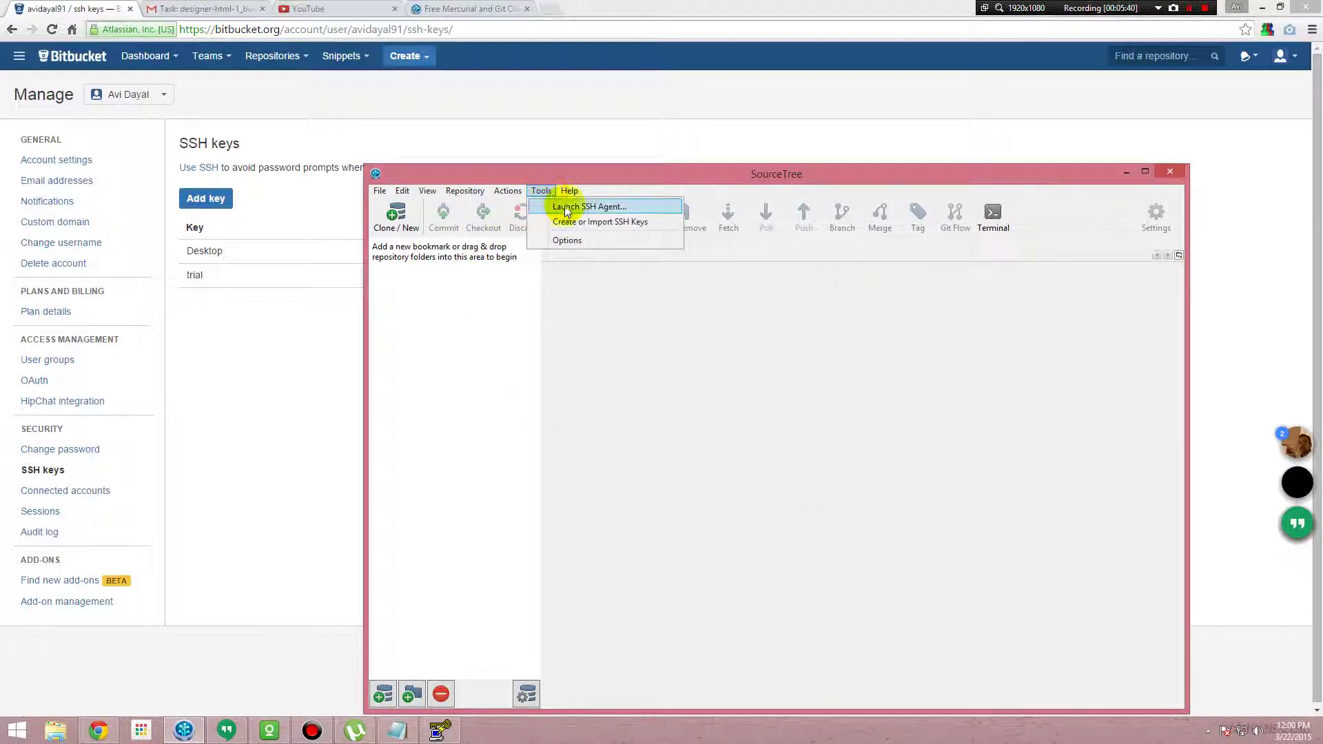
mouse_move(504, 193)
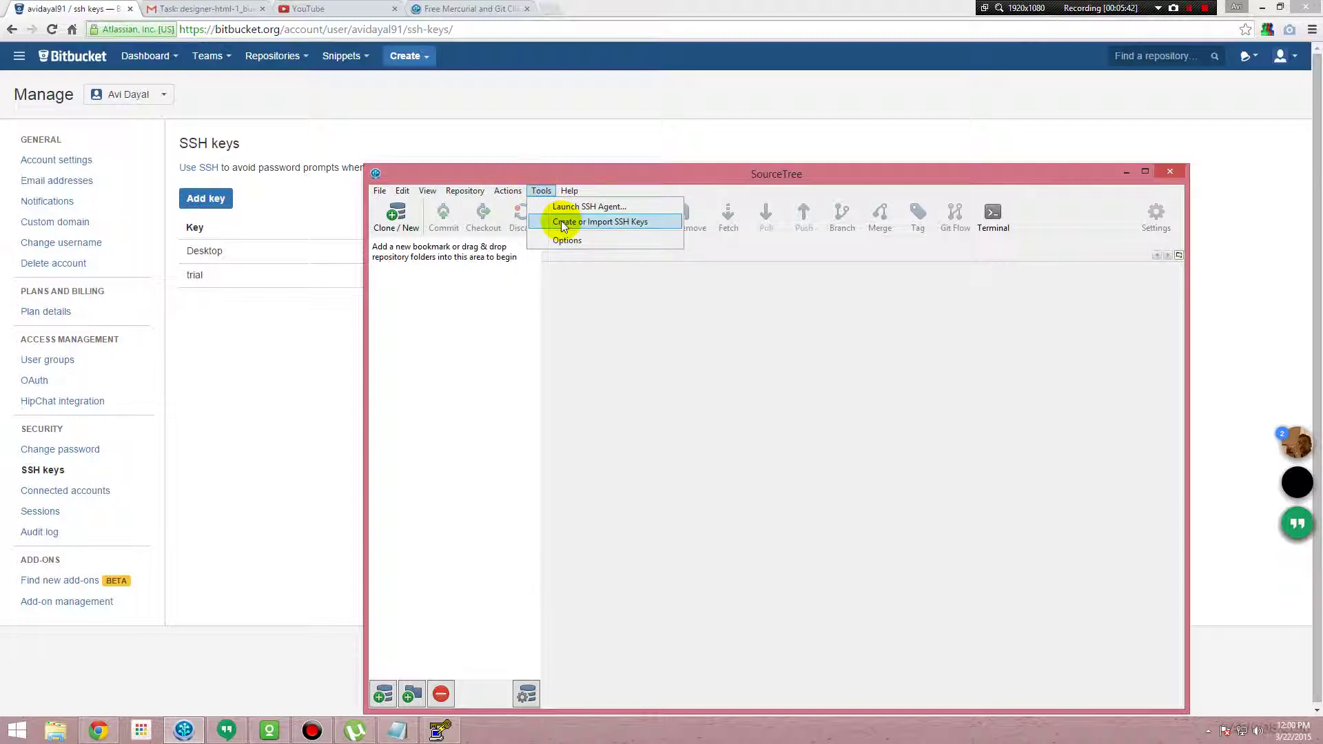
click(561, 221)
click(770, 417)
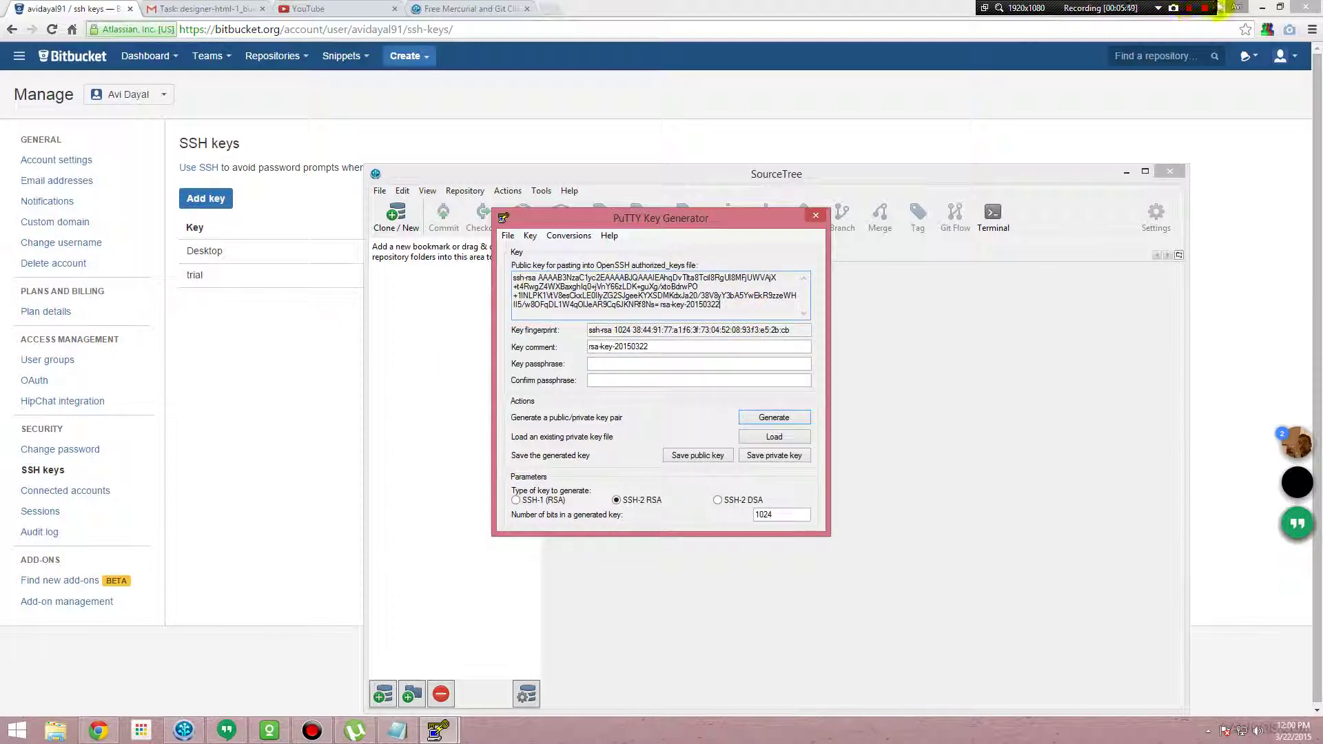
click(1196, 18)
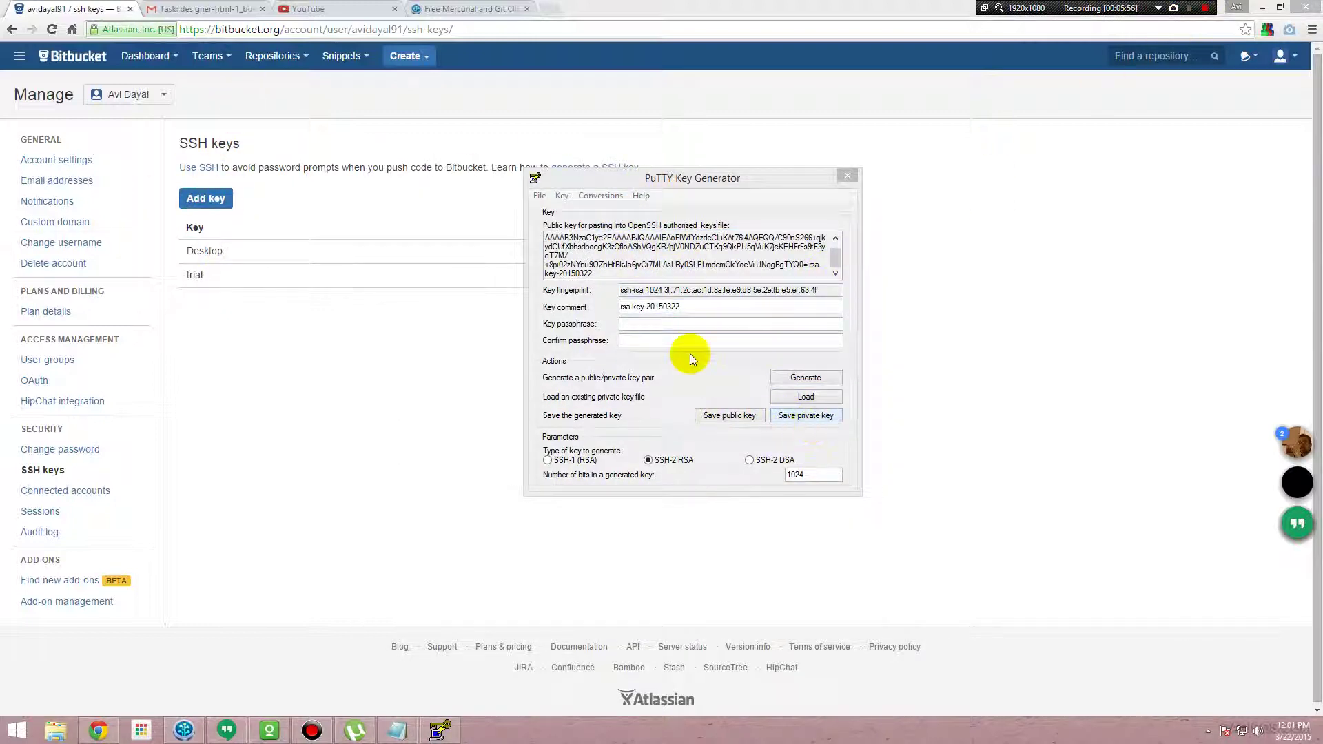
Step: Save the generated private key without a passphrase as "trial" in the Source Tree folder, and close the key generator
click(823, 419)
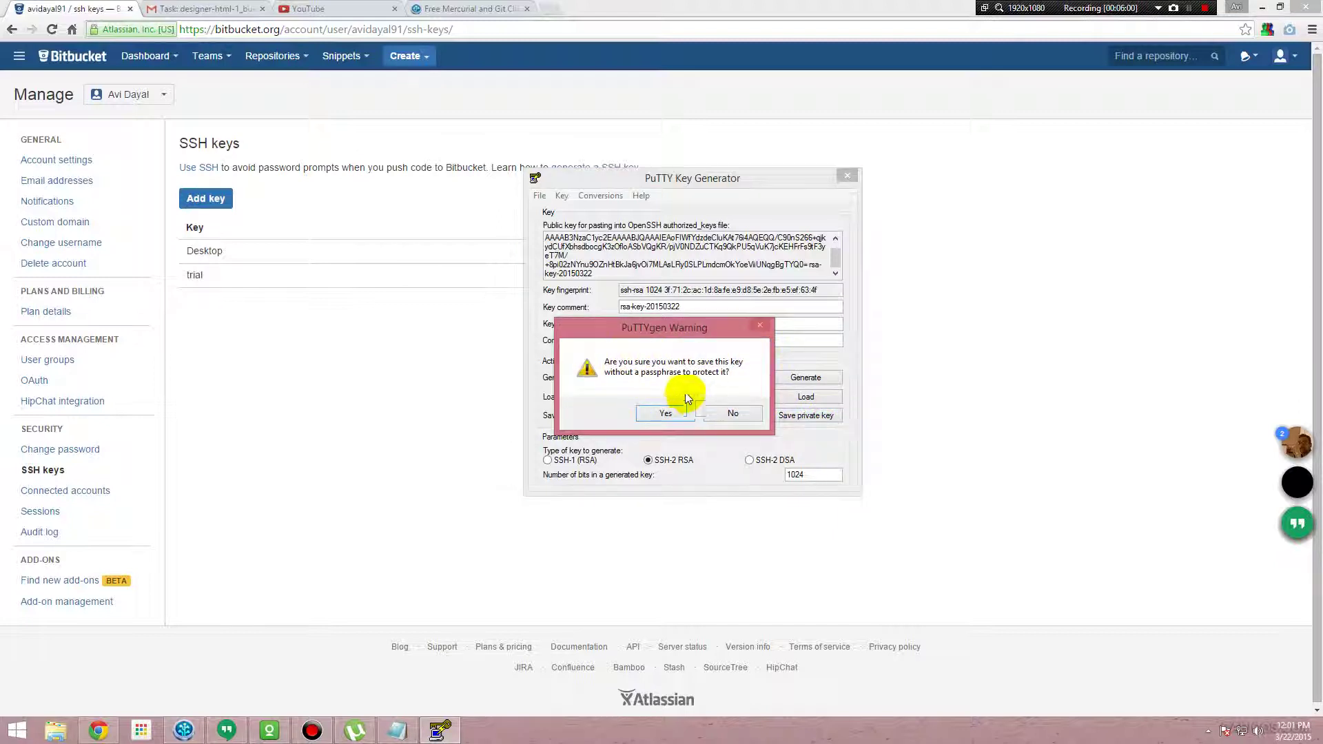
drag(683, 331, 971, 294)
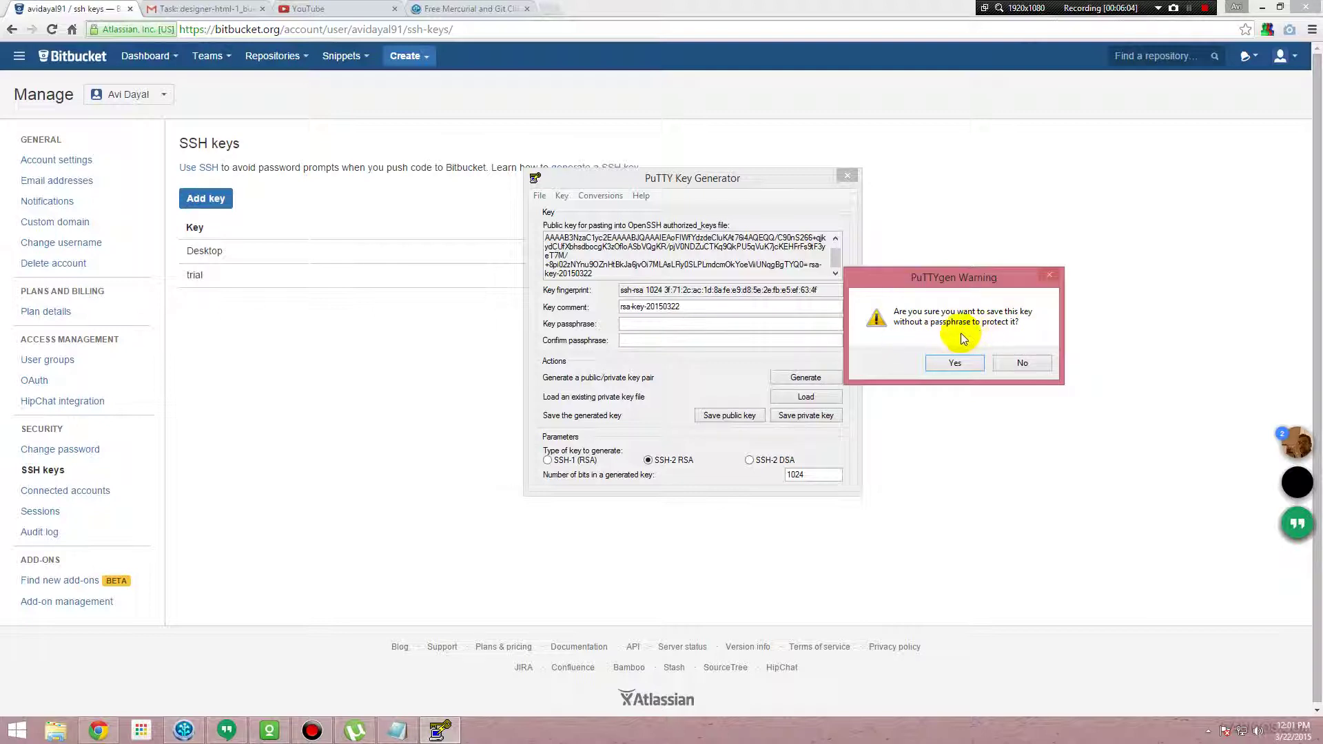
click(630, 325)
click(956, 364)
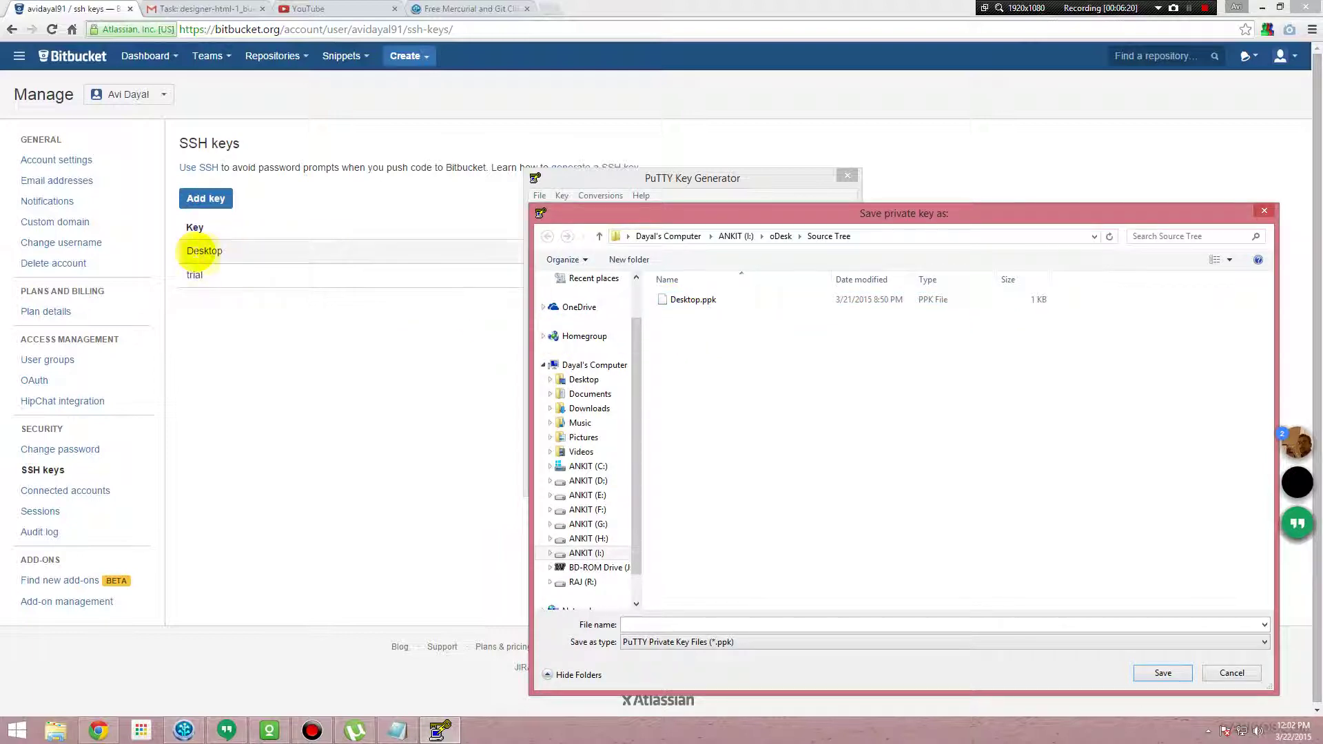
click(218, 251)
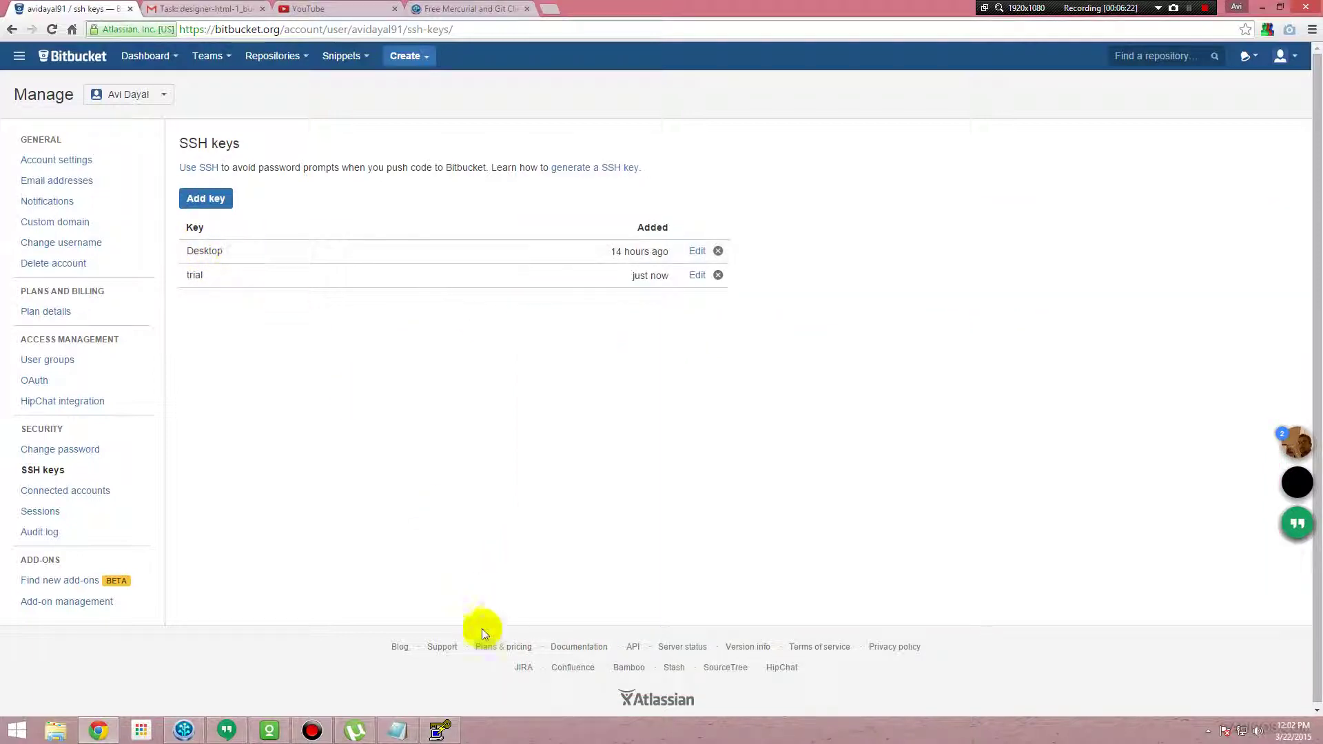
click(441, 730)
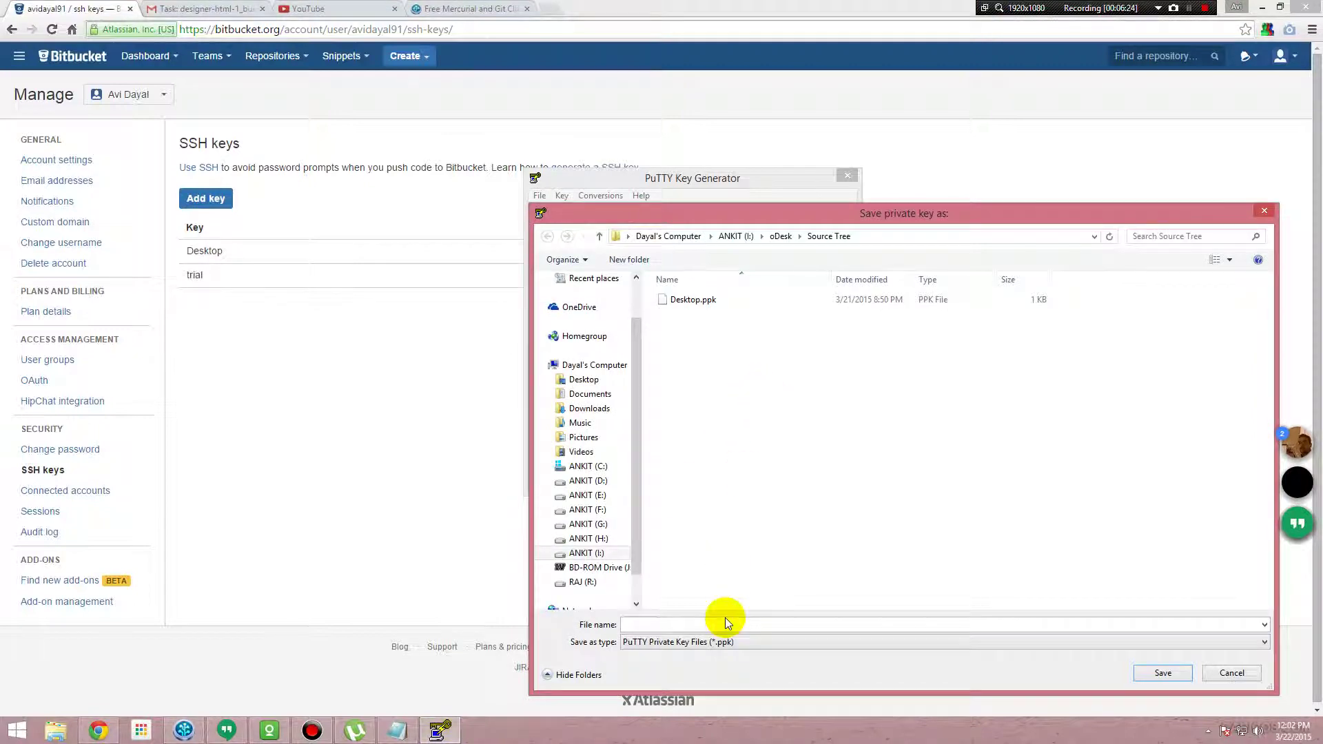
click(672, 623)
text(t)
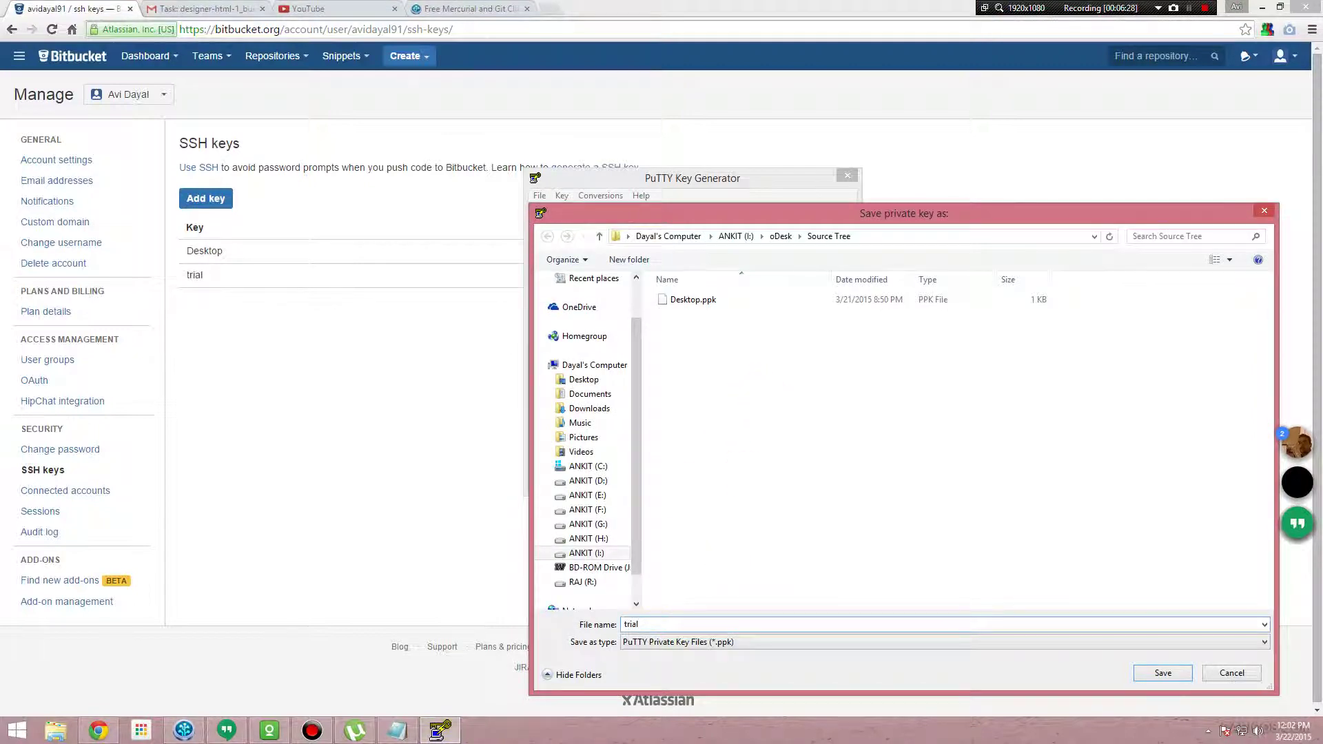
text(rial)
click(1169, 671)
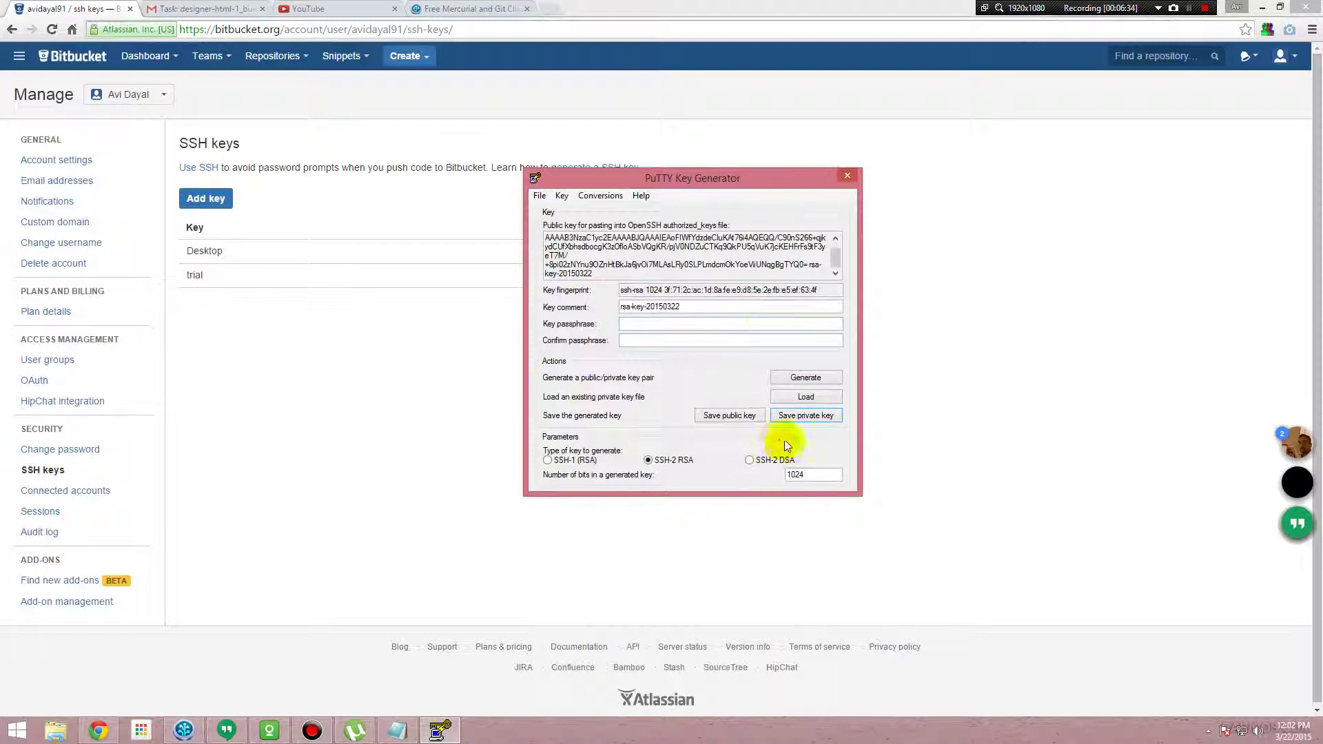
click(848, 177)
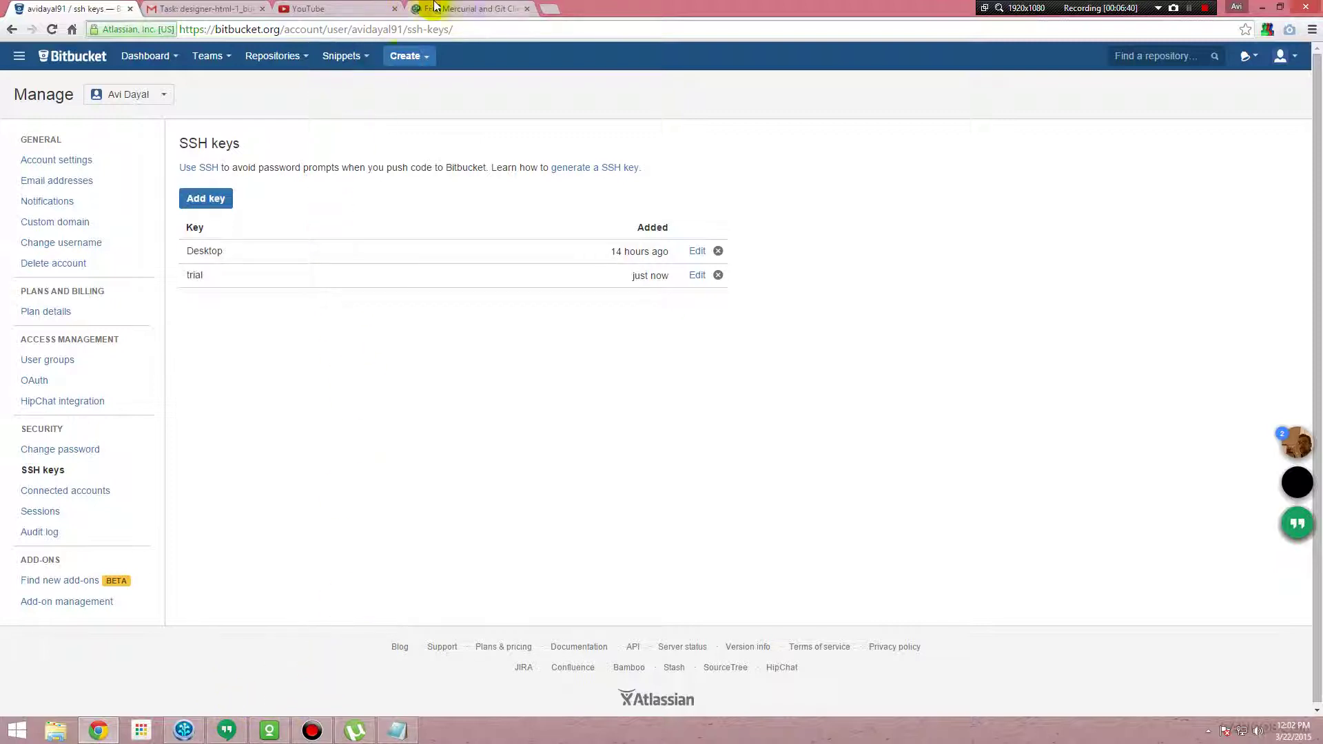
Step: Switch to SourceTree, launch the SSH agent, and remove the existing key from the Pageant Key List
click(200, 731)
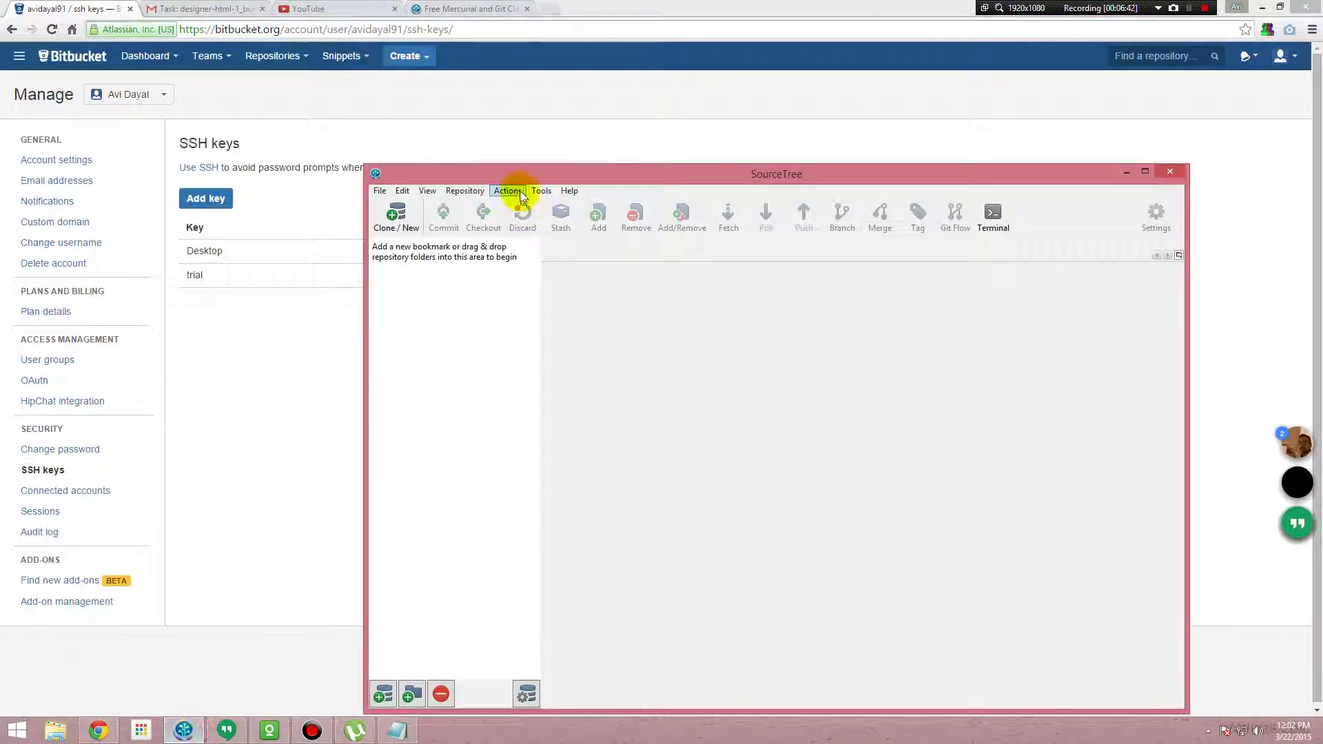
click(541, 191)
click(545, 206)
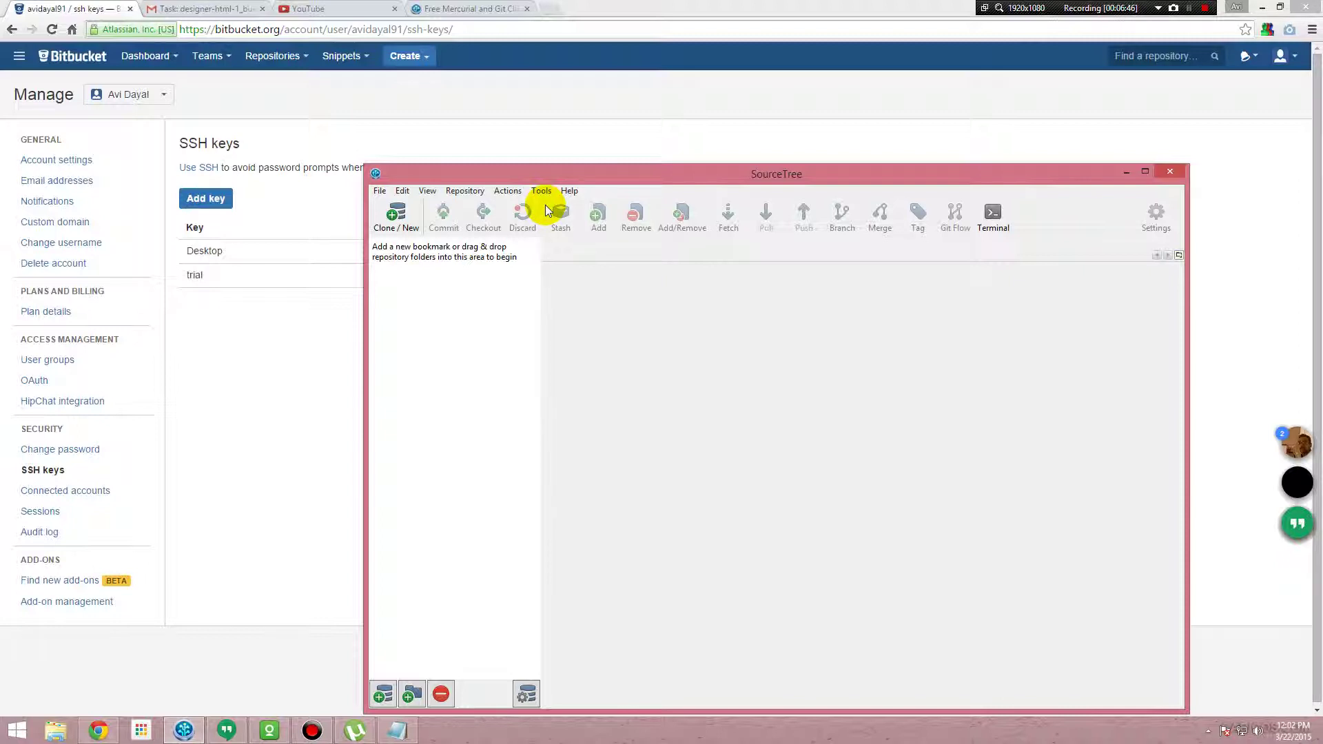
click(1208, 730)
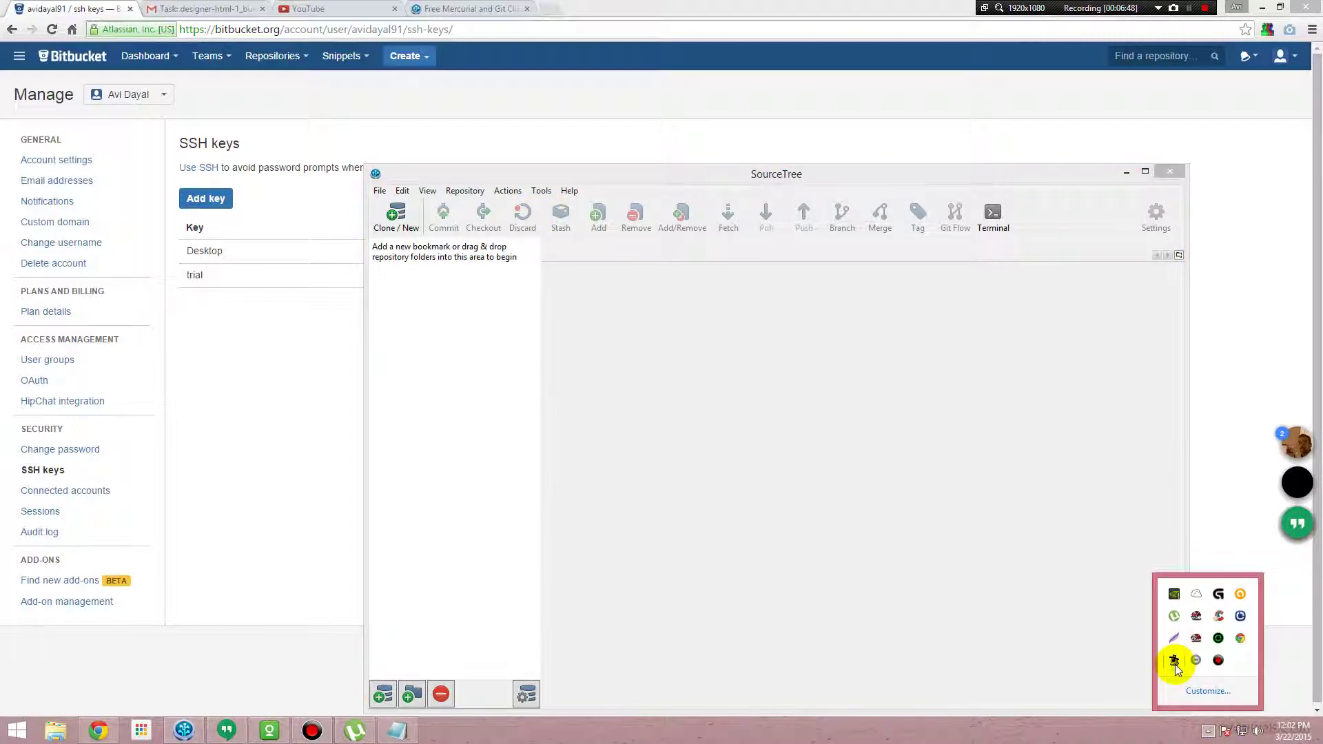
double_click(1174, 662)
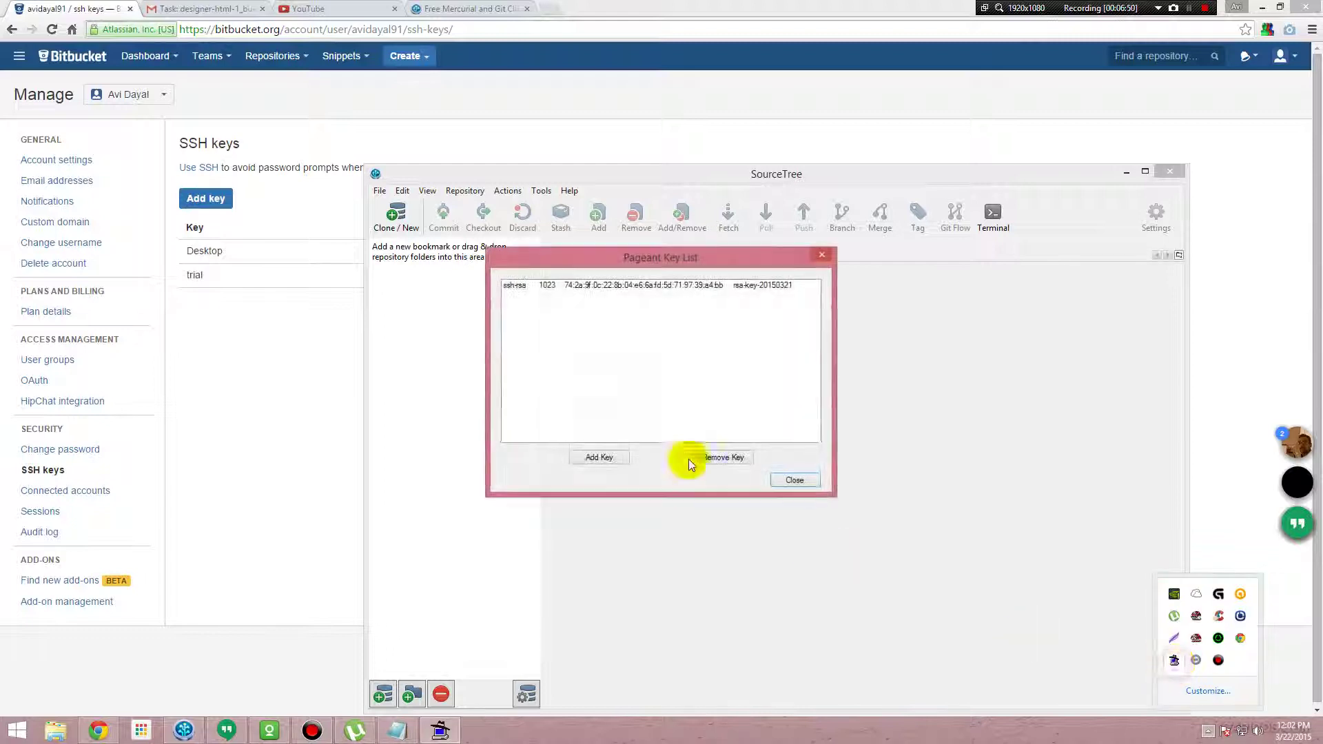
drag(581, 260, 625, 180)
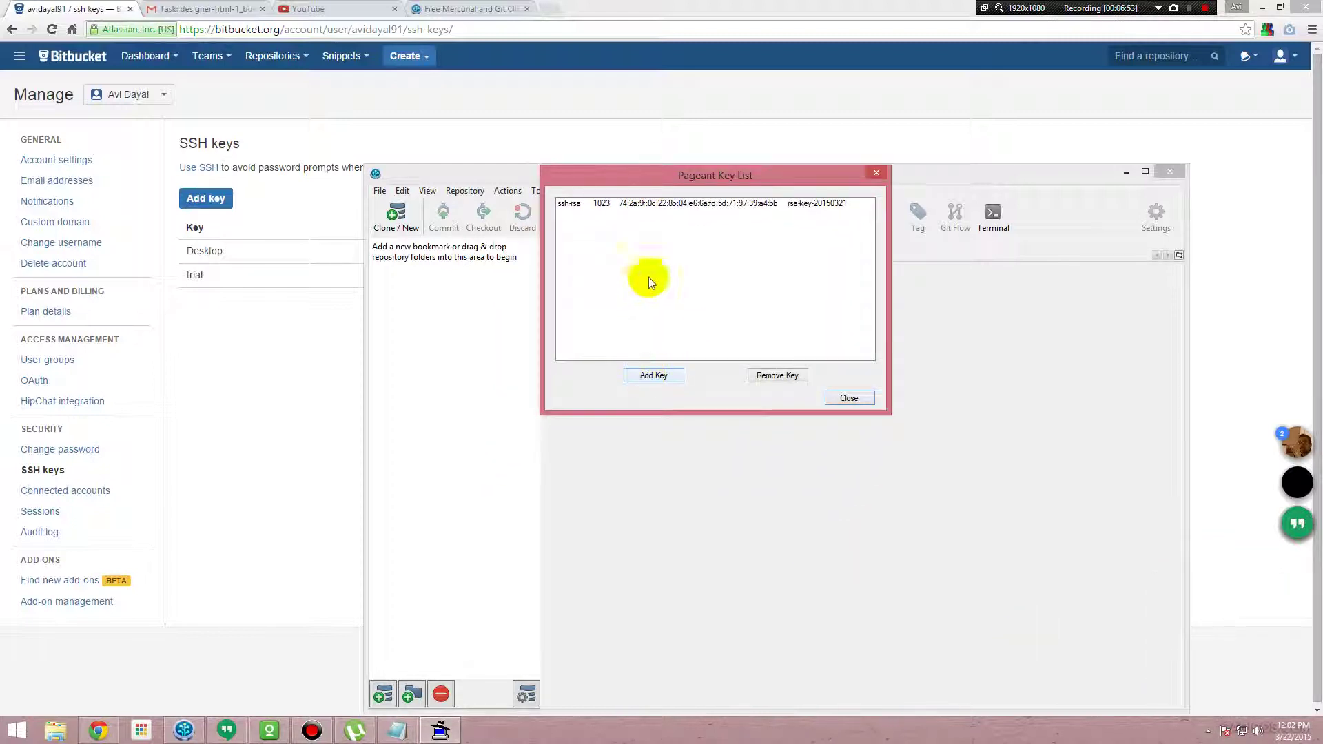
click(606, 203)
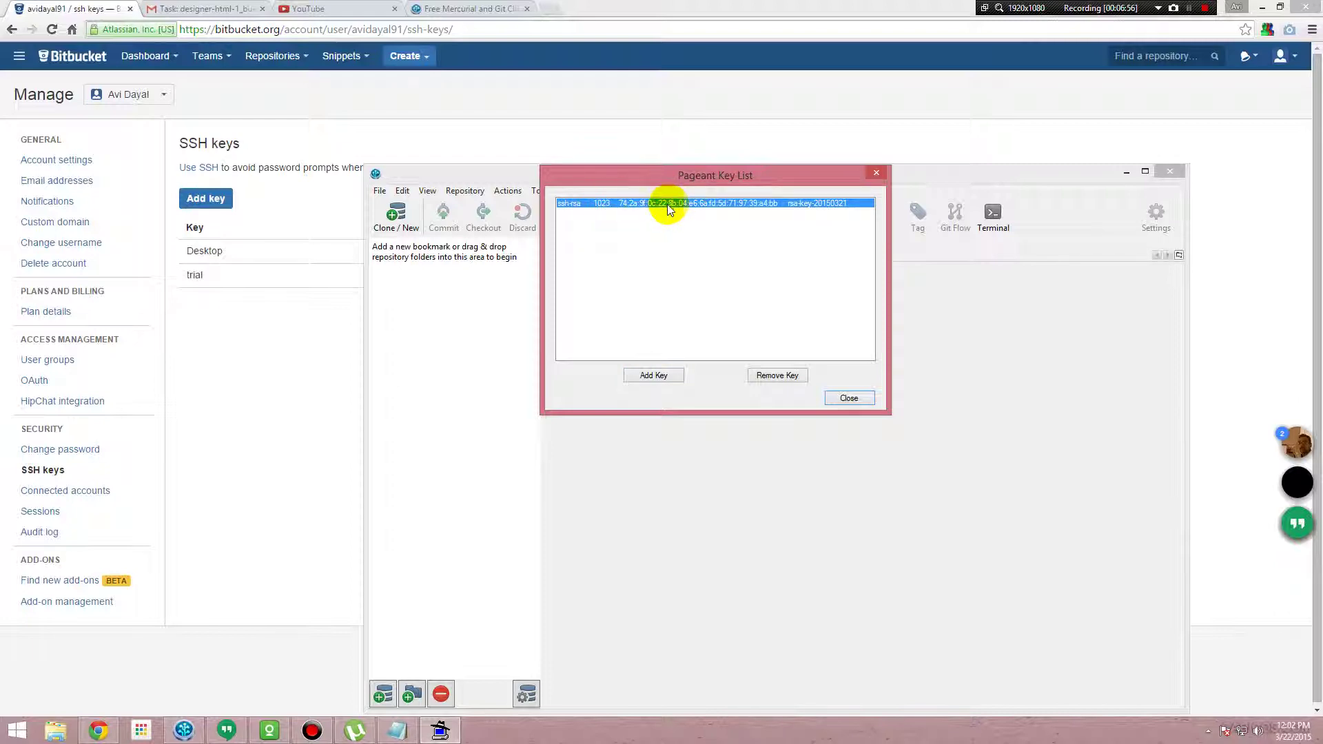
click(765, 378)
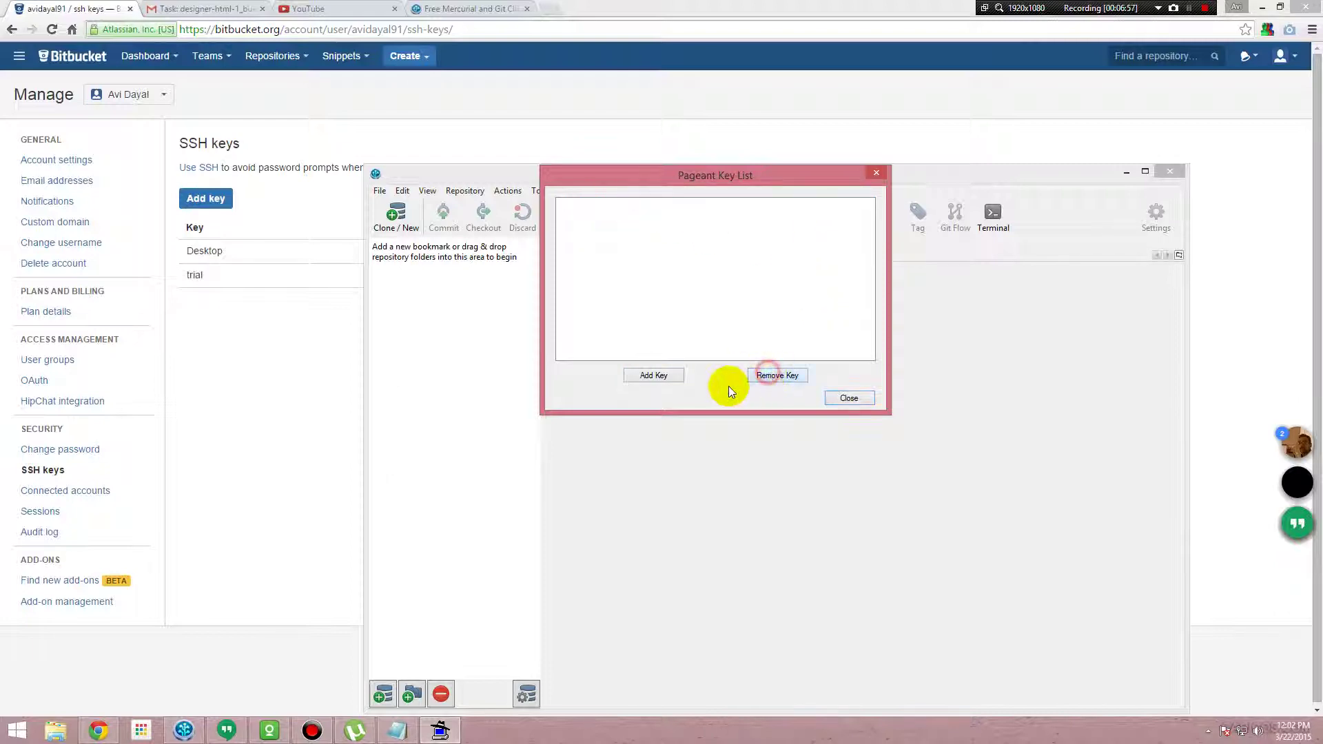
Step: Load the private key trial.ppk from the Source Tree folder into Pageant and close the key list
click(648, 375)
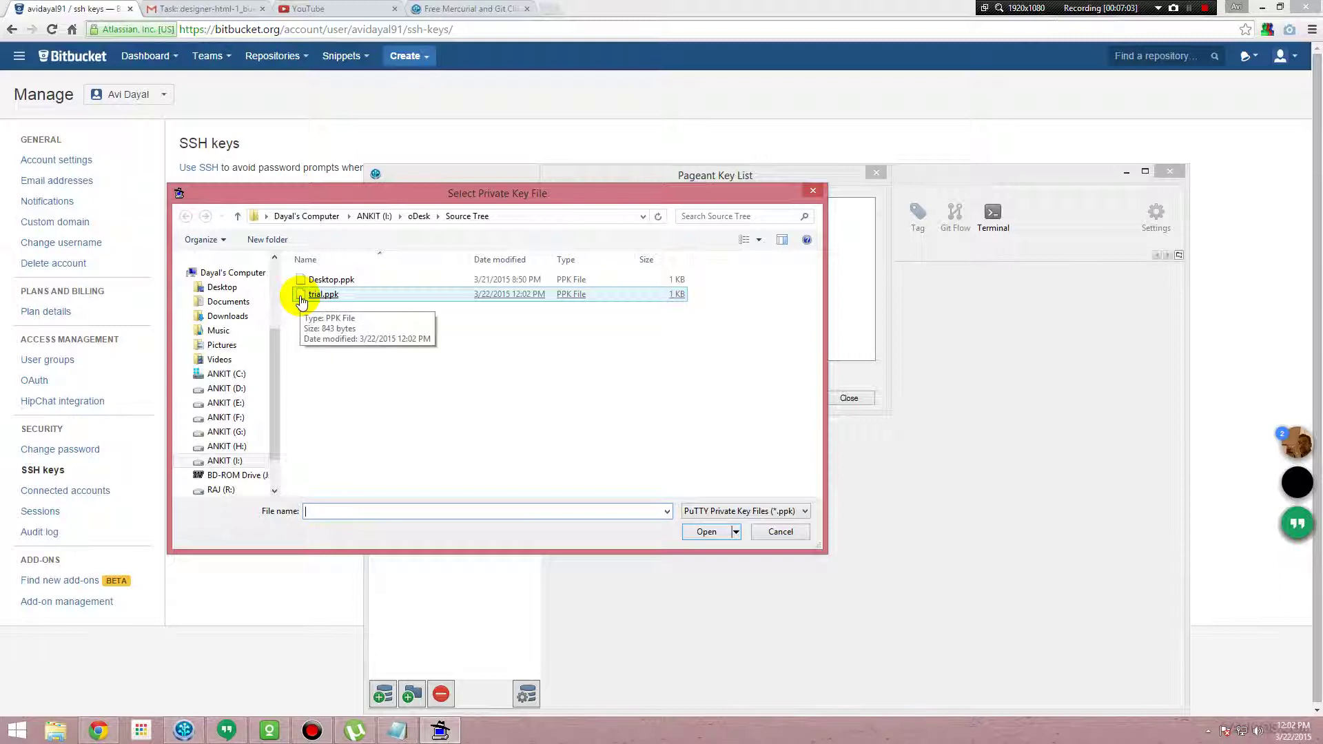
double_click(303, 295)
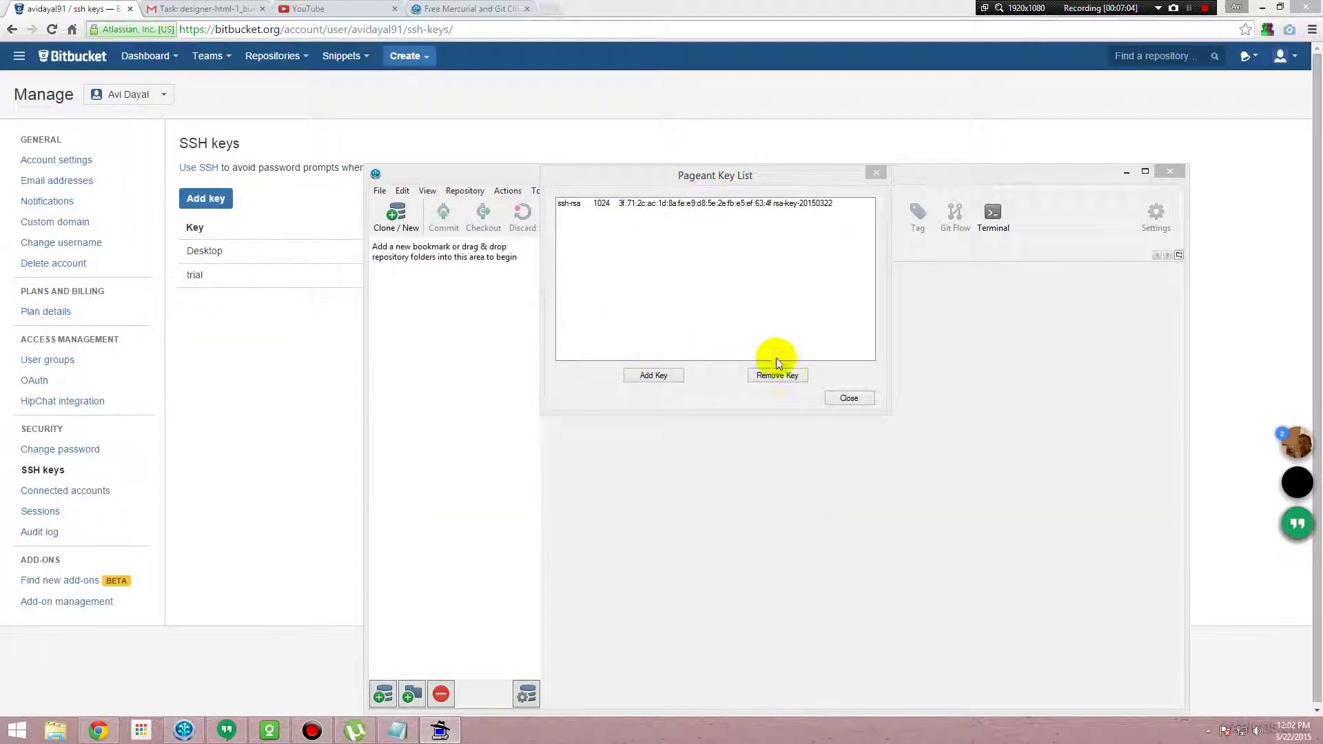
click(855, 400)
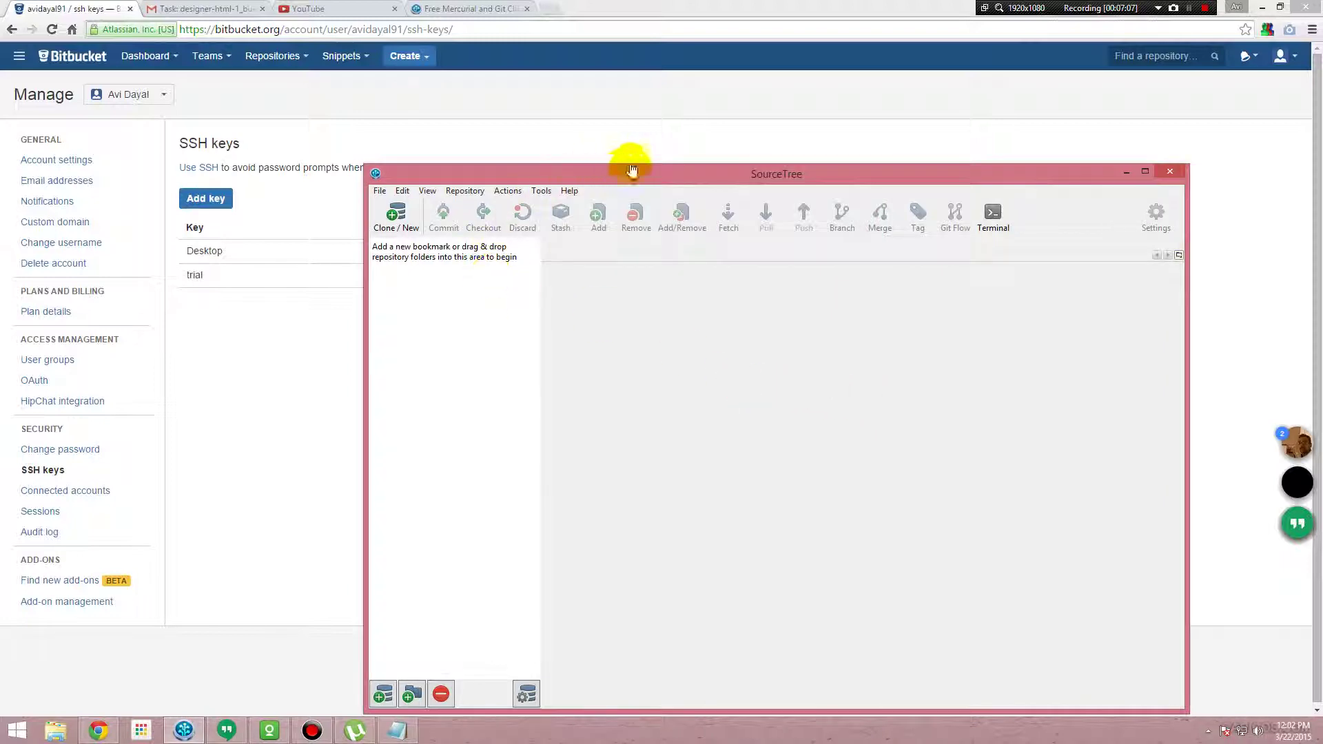
Step: Open the SourceTree options, check the default user's full name and email address, and close the options
drag(641, 174, 469, 102)
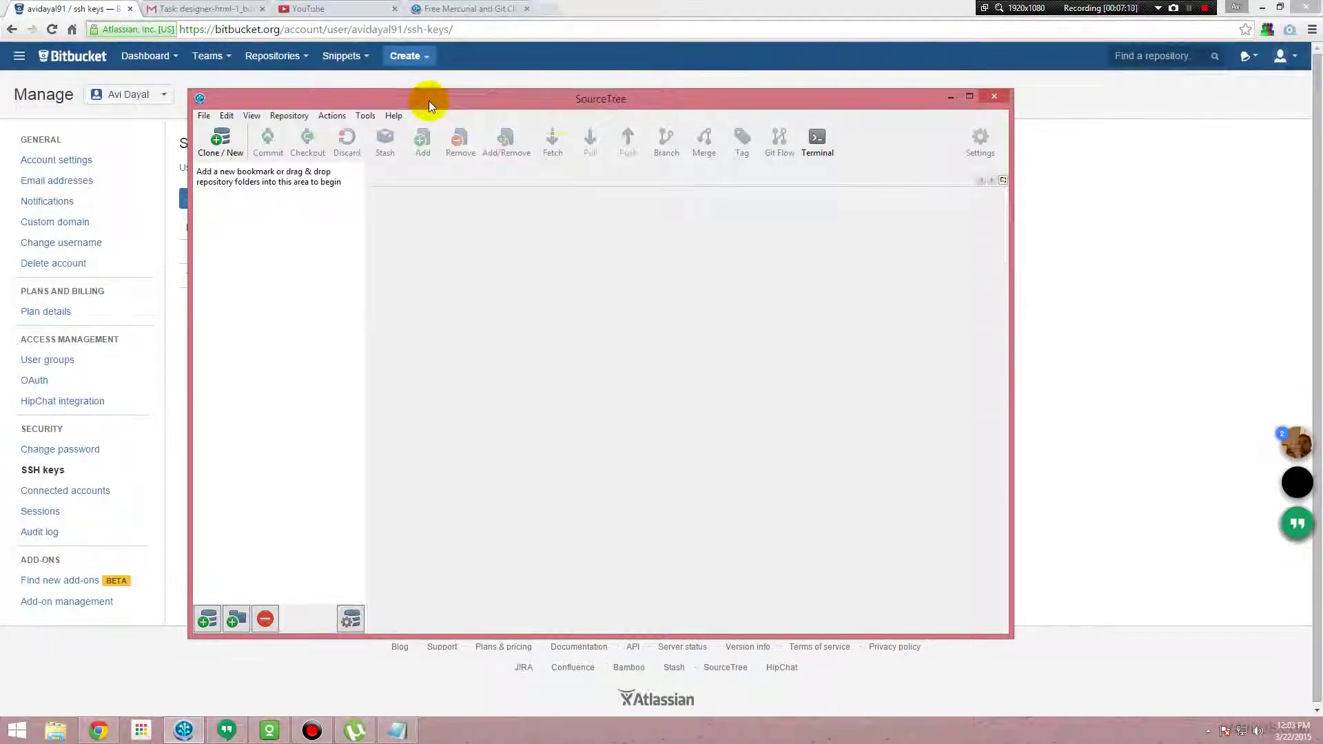
drag(428, 101, 643, 116)
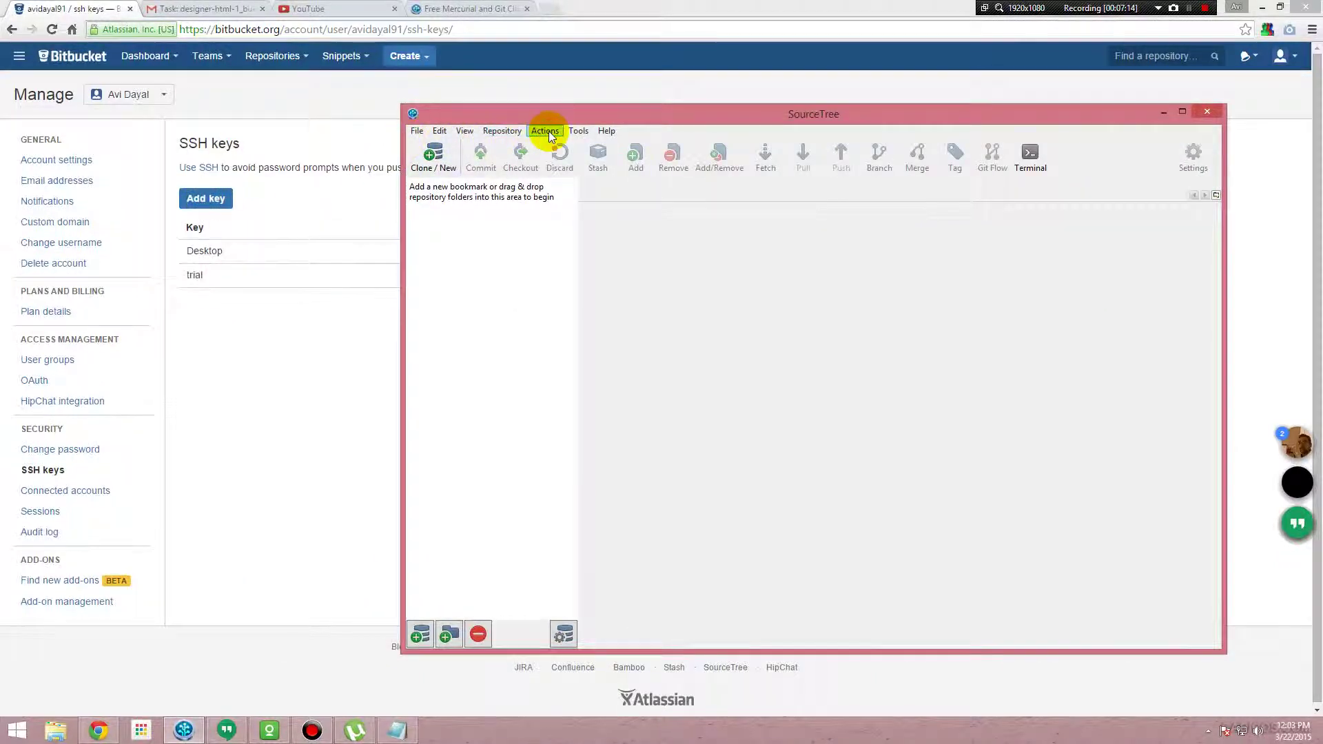
click(576, 130)
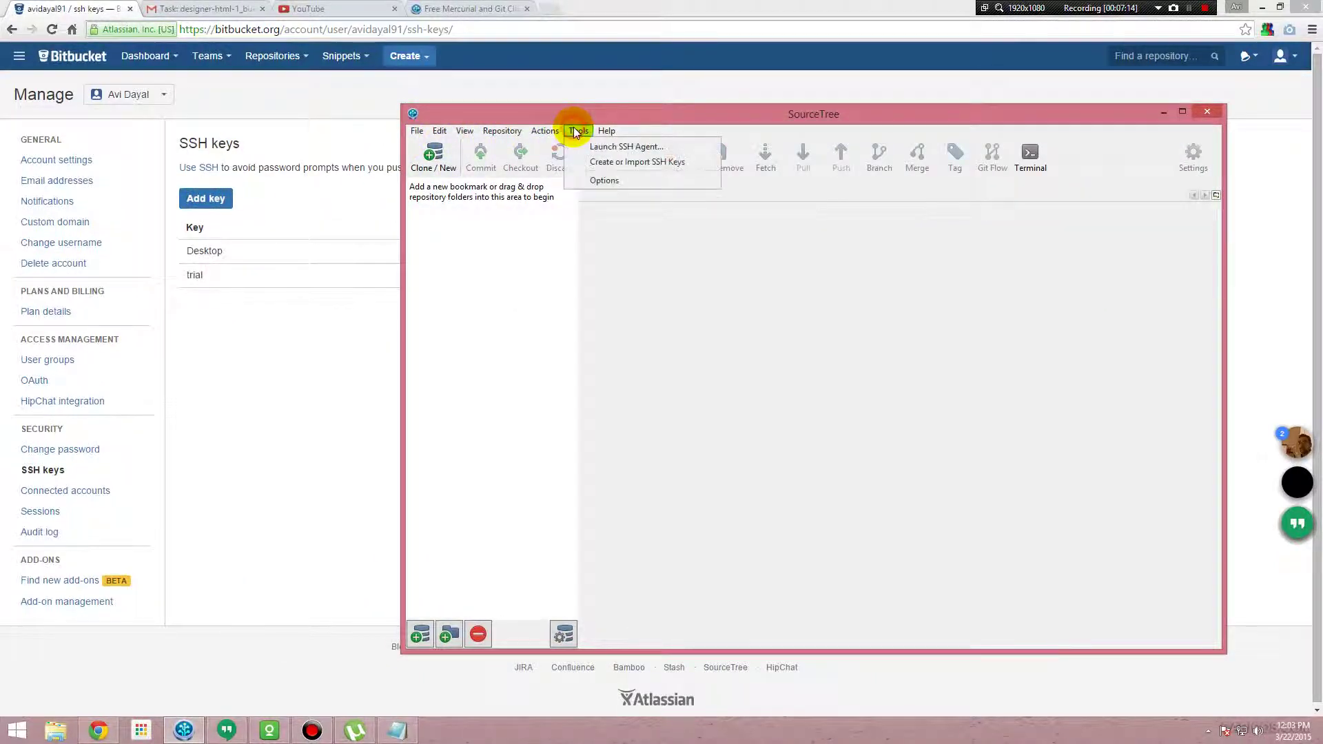
click(613, 181)
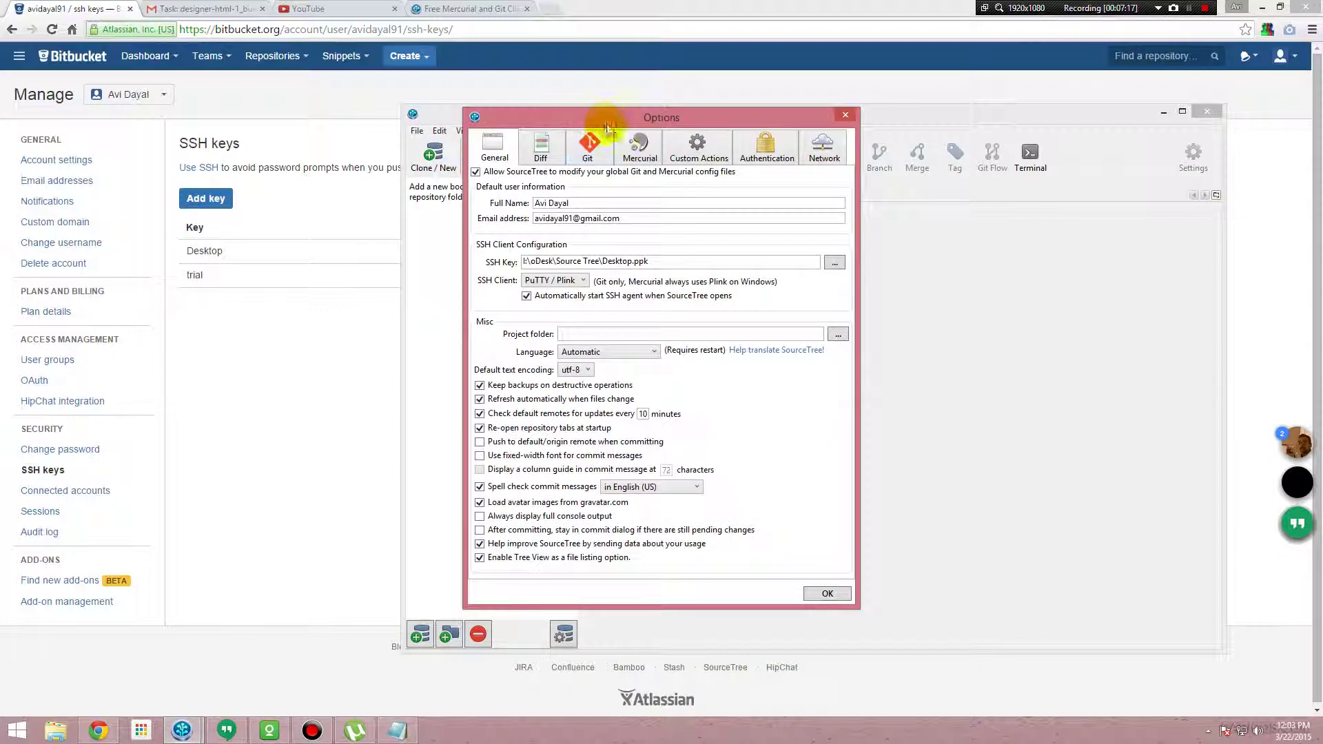
drag(608, 126, 849, 121)
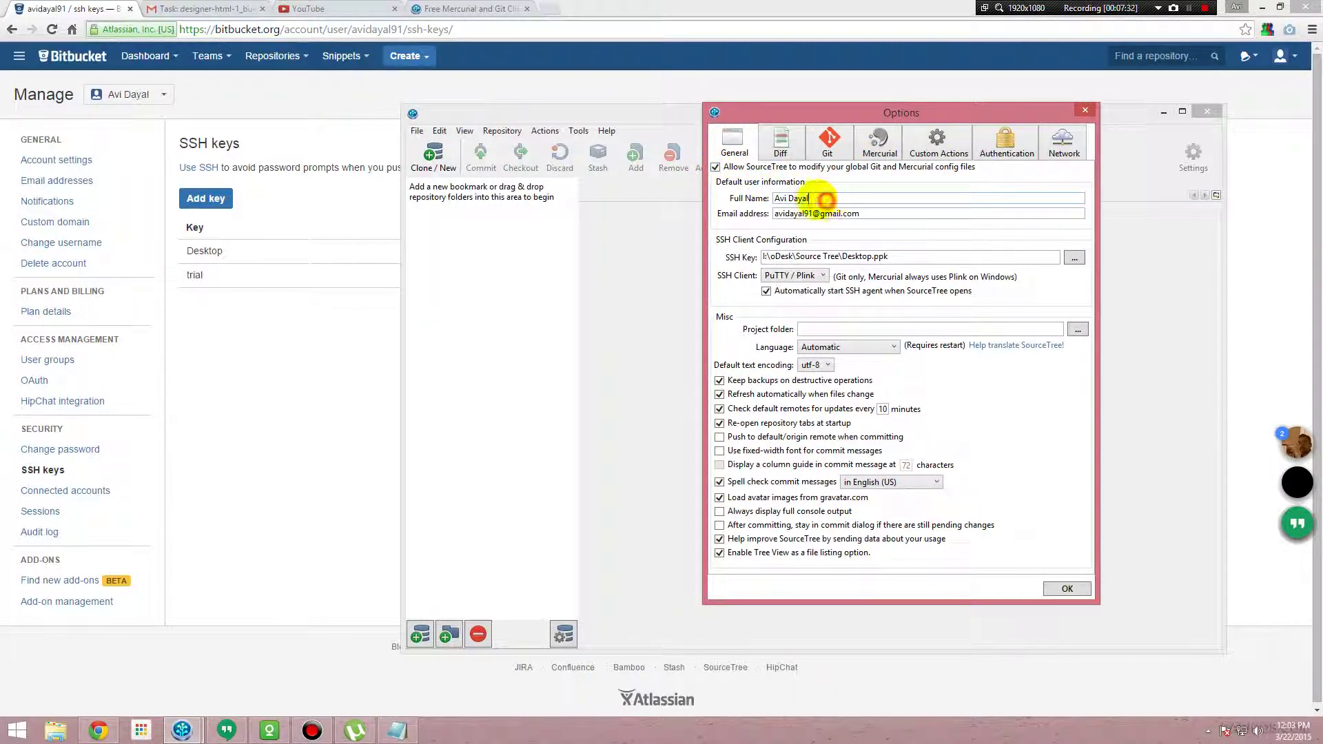
drag(816, 198, 754, 200)
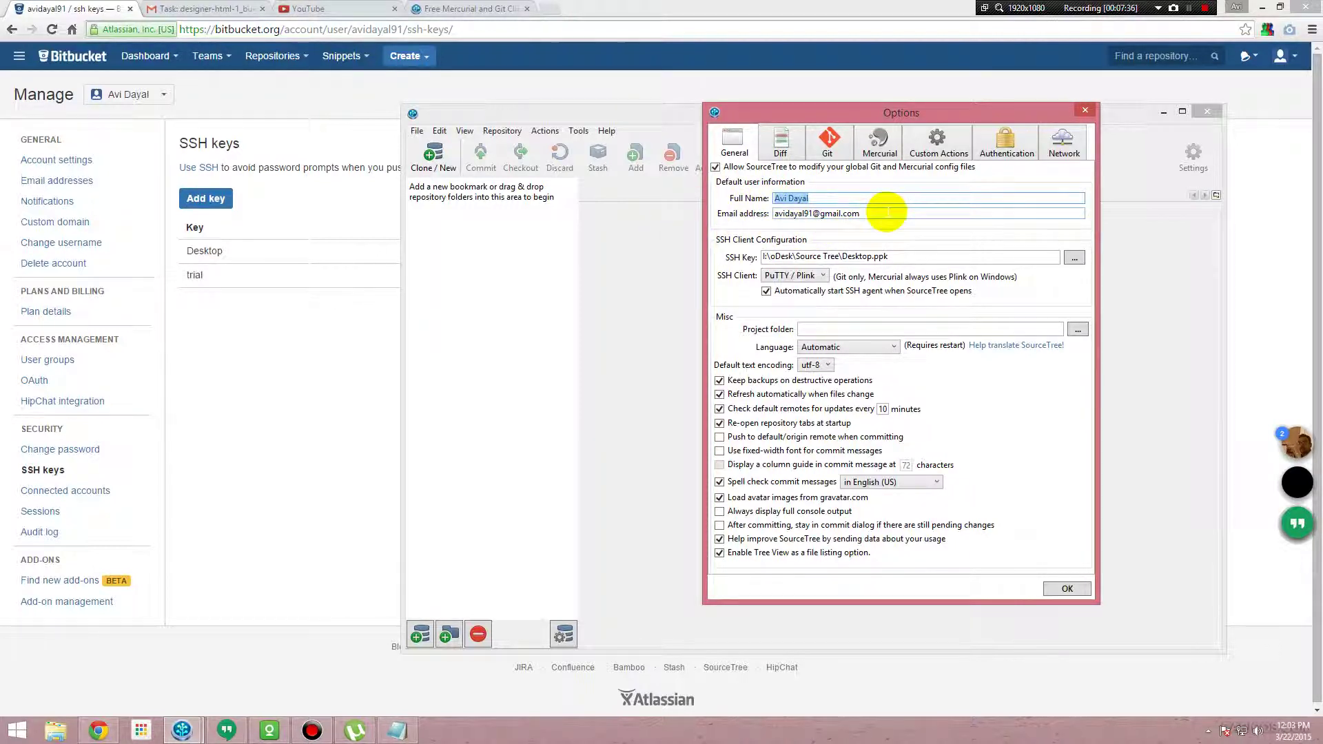
key(Tab)
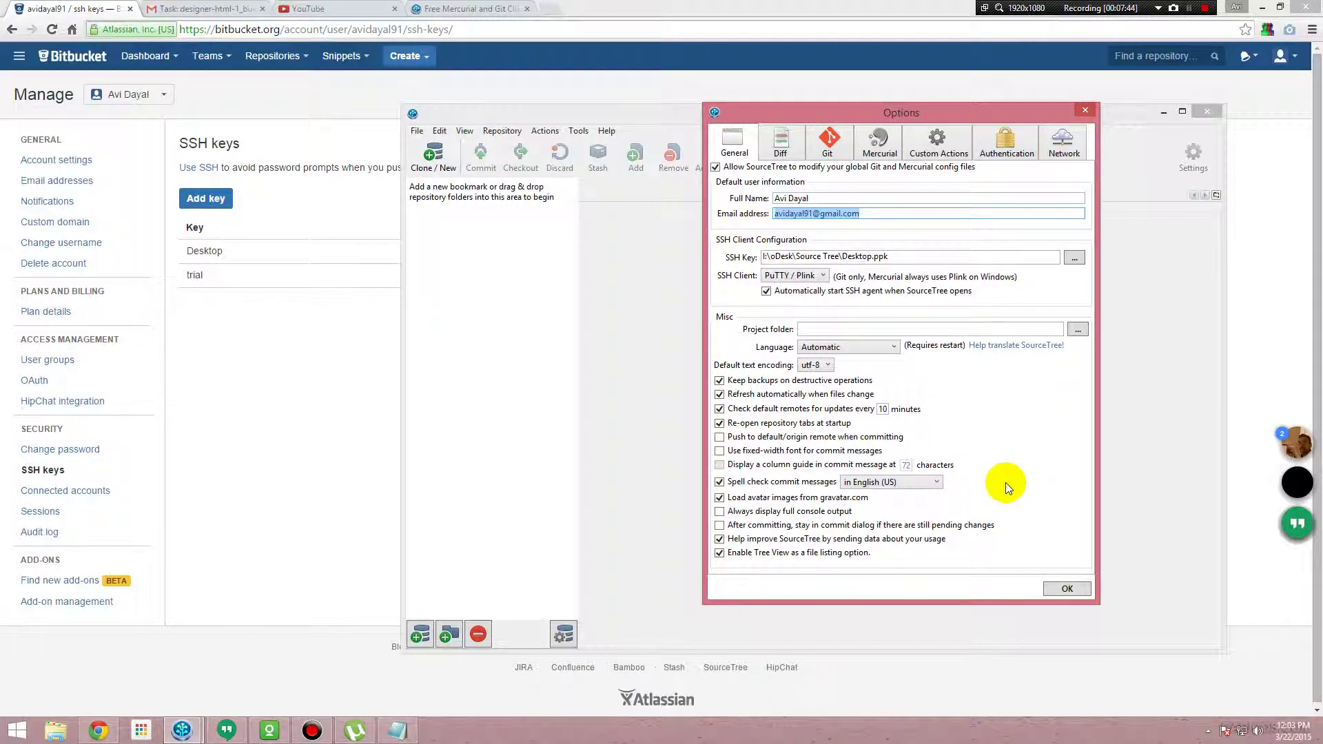
click(1068, 592)
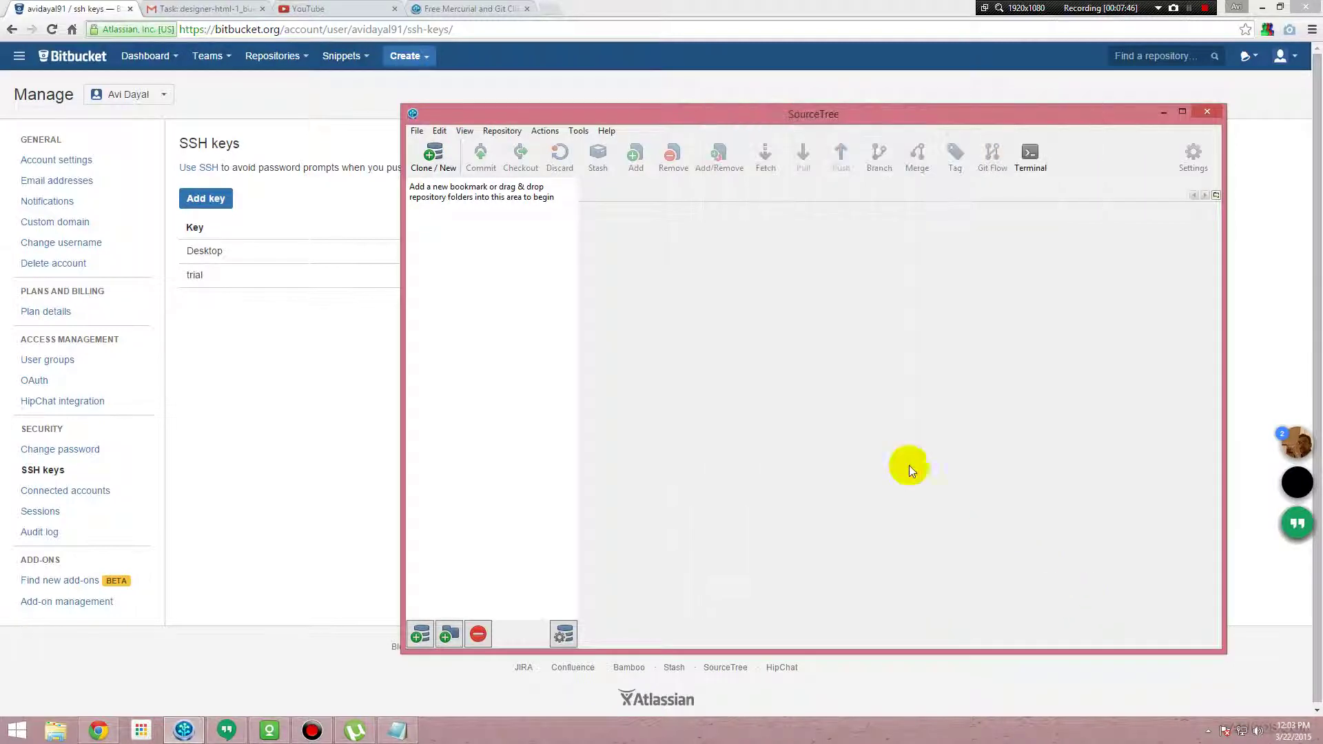
Step: Reopen the SourceTree options to review the general and SSH client settings, and close them without changes
click(1190, 9)
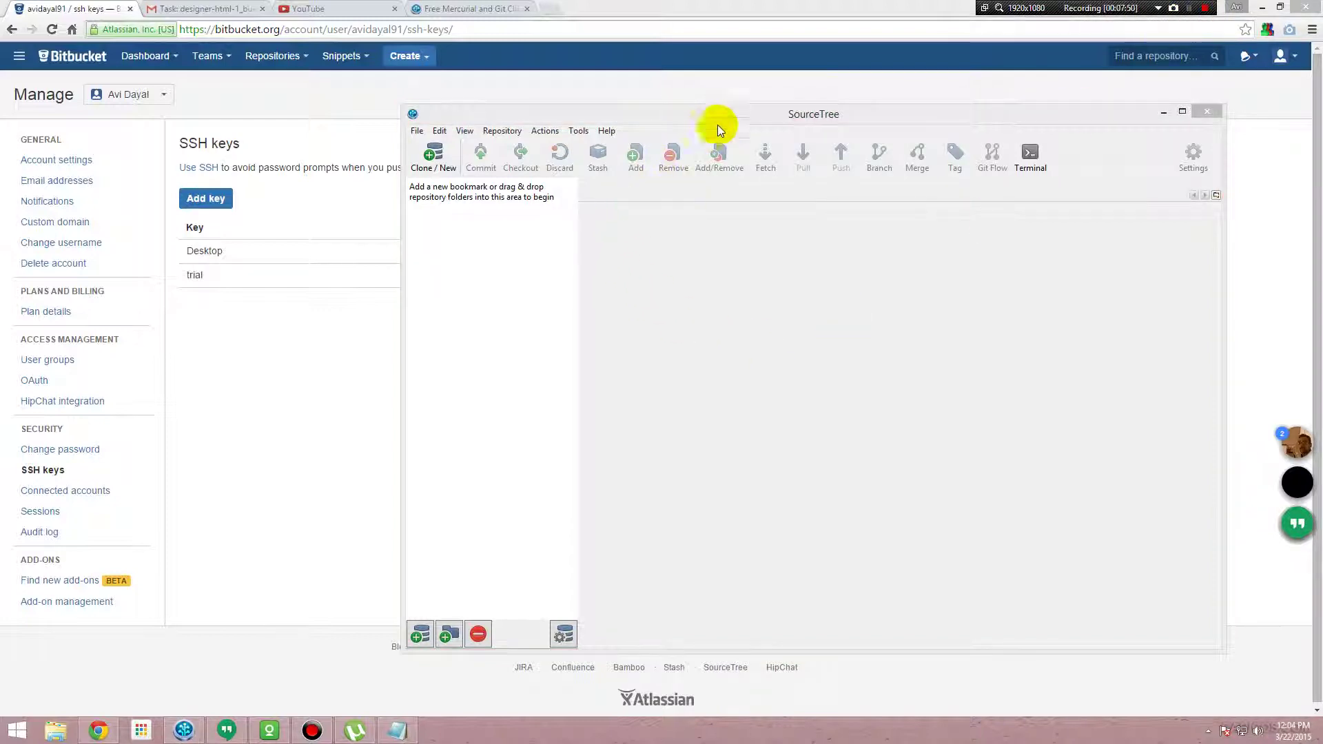
mouse_move(718, 124)
mouse_down()
mouse_move(570, 103)
mouse_move(496, 118)
mouse_move(565, 107)
mouse_move(767, 124)
mouse_move(742, 120)
mouse_up()
click(654, 133)
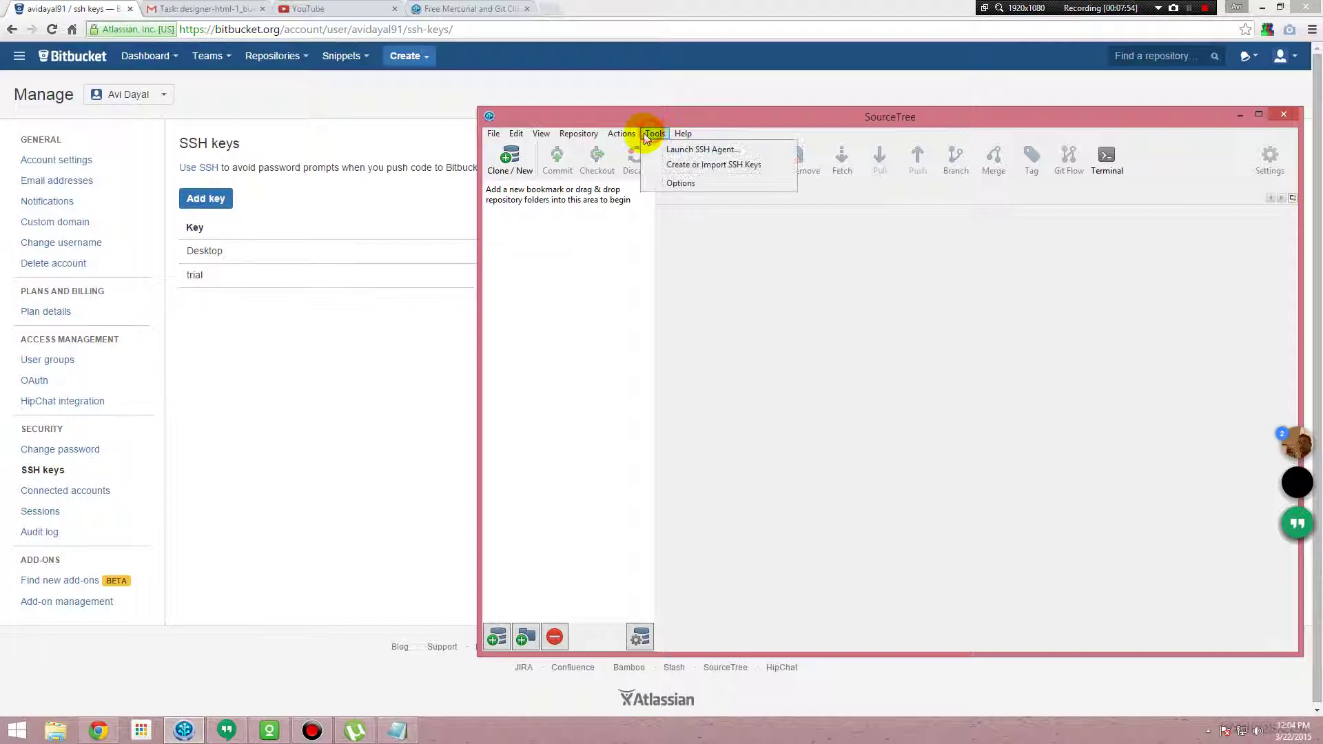
click(679, 183)
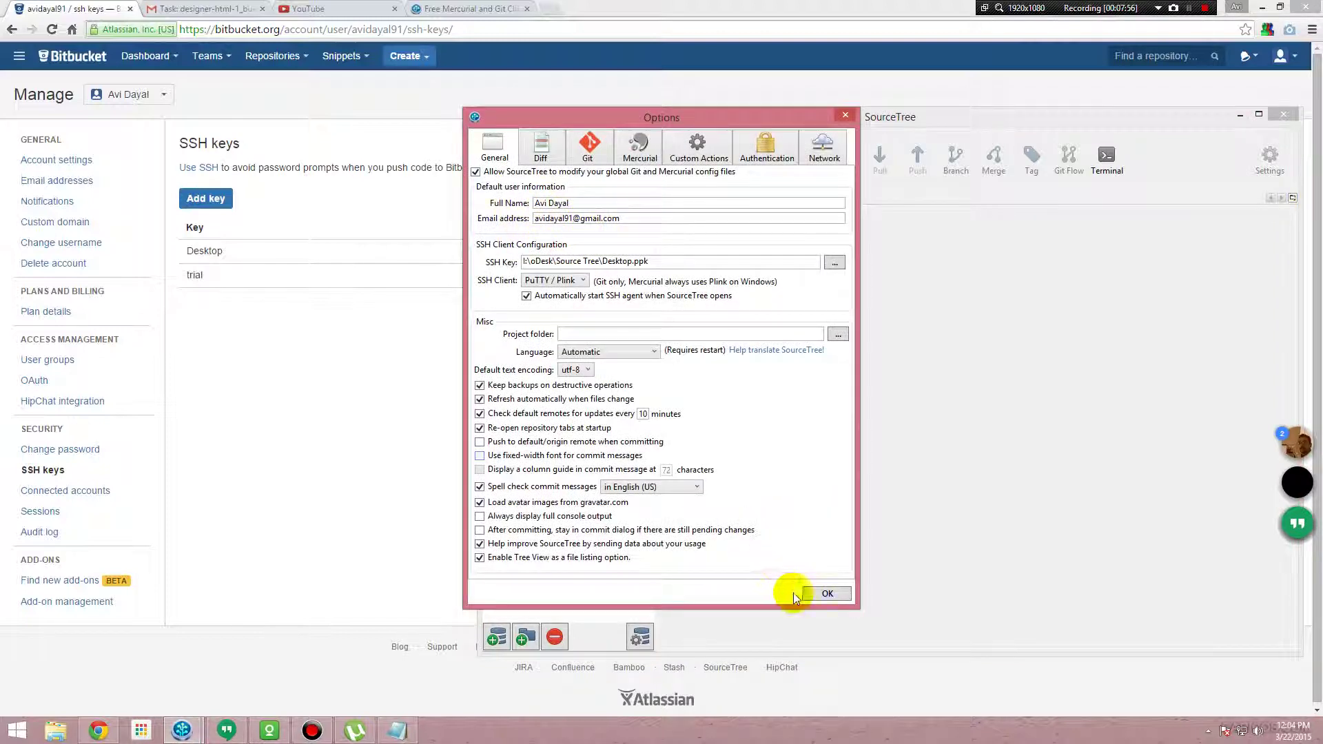
click(817, 592)
Step: View the Clone Repository form for a new repository and close it without cloning
drag(923, 121, 733, 109)
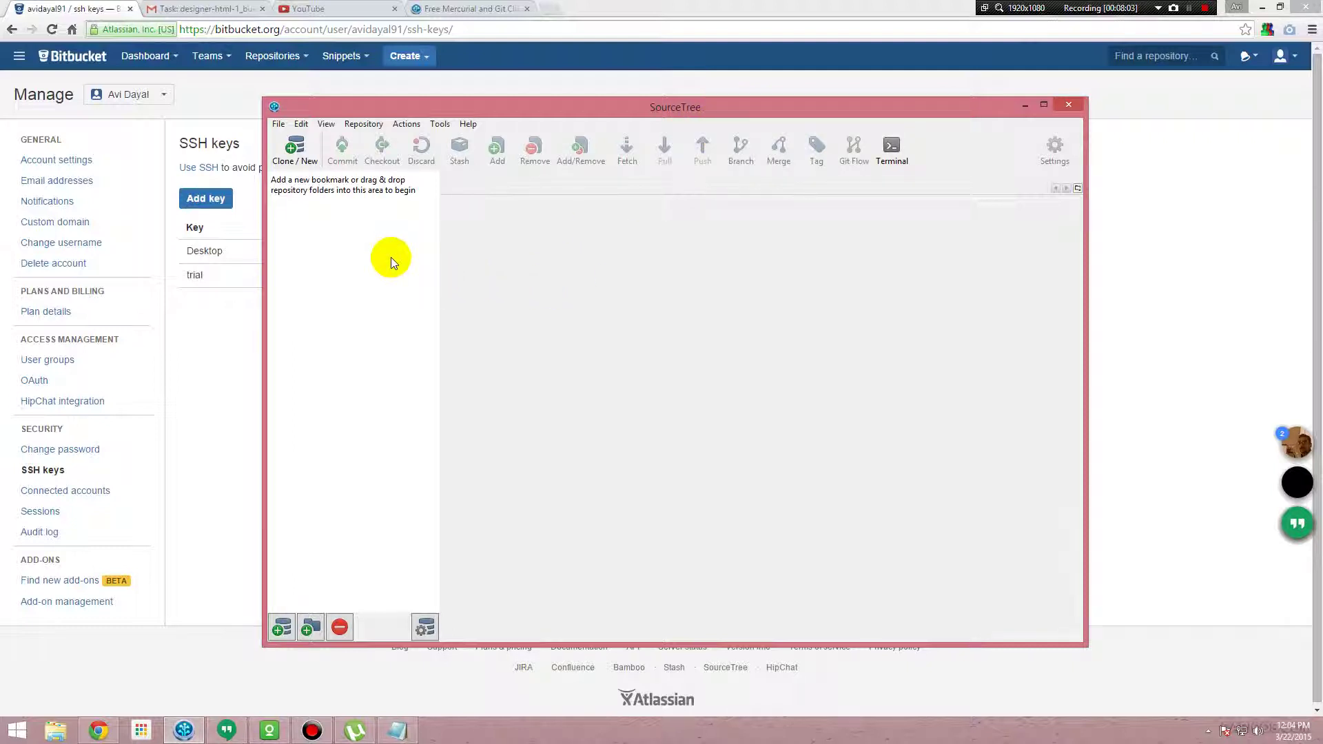
click(295, 147)
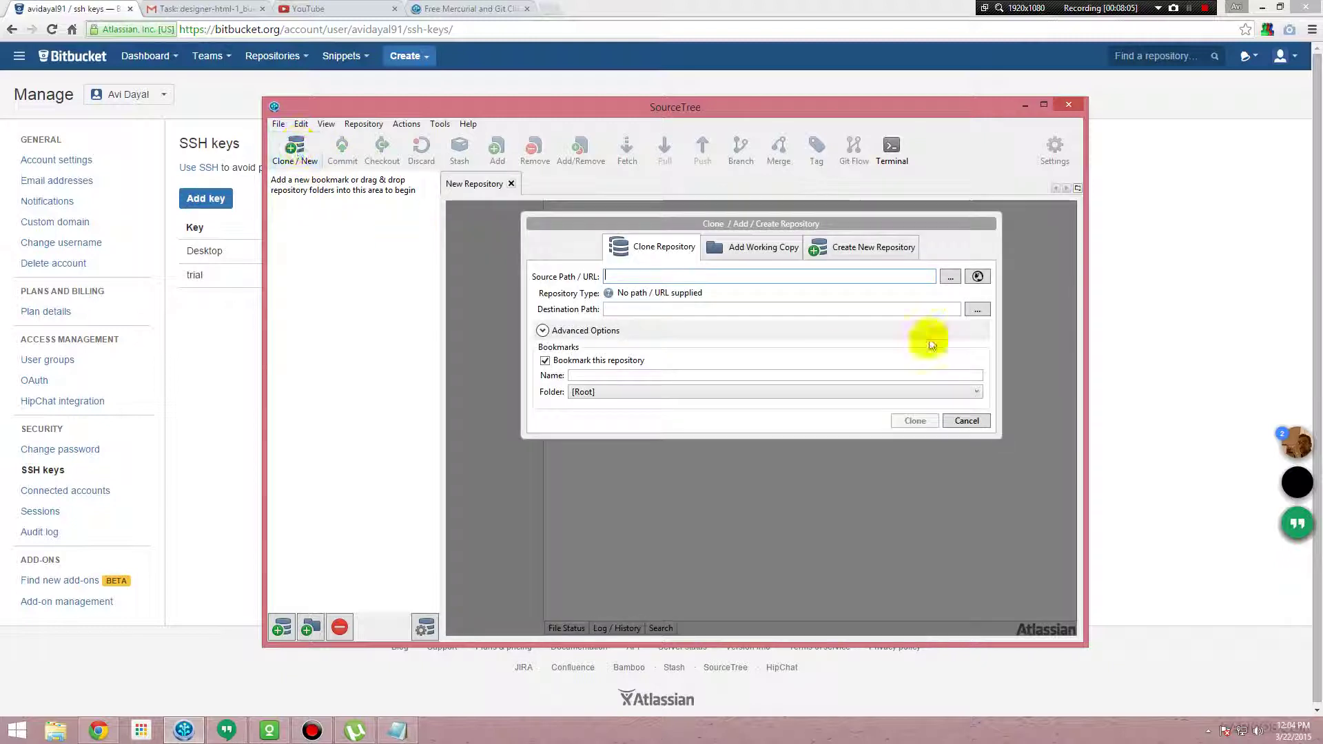
click(968, 420)
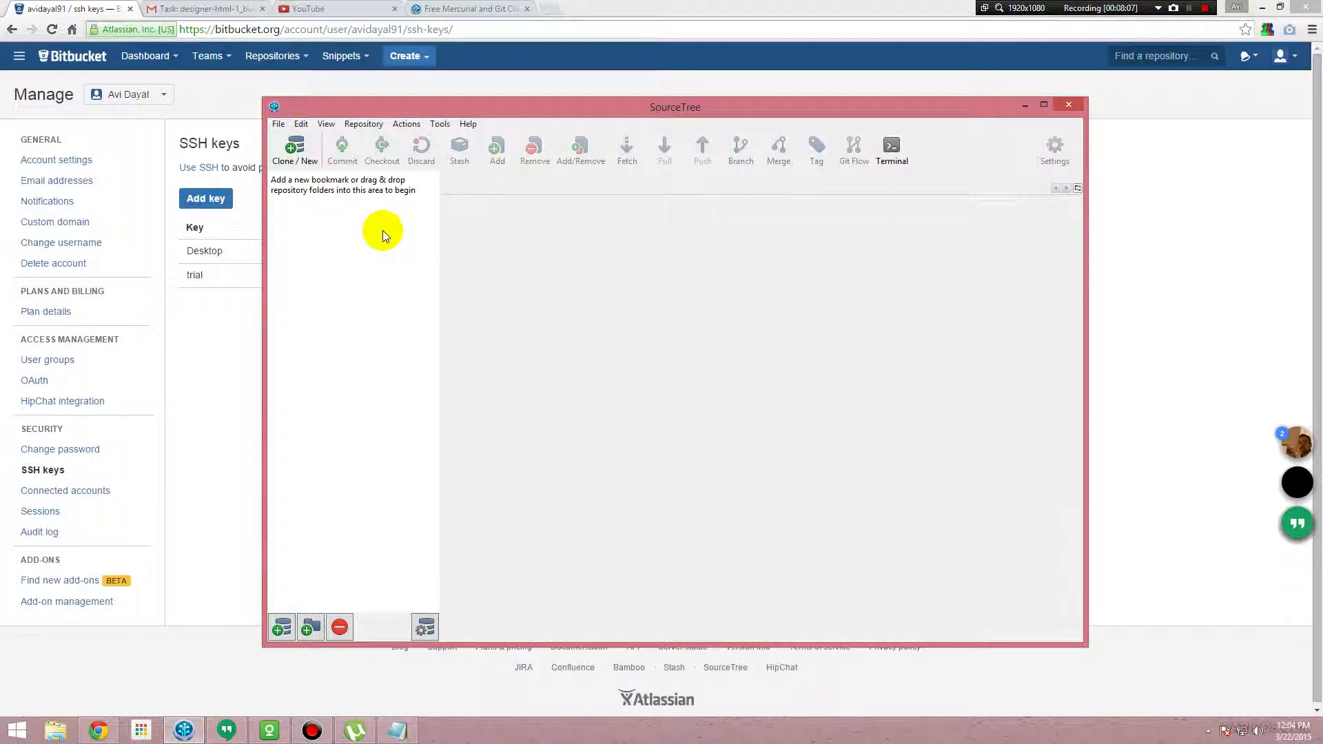